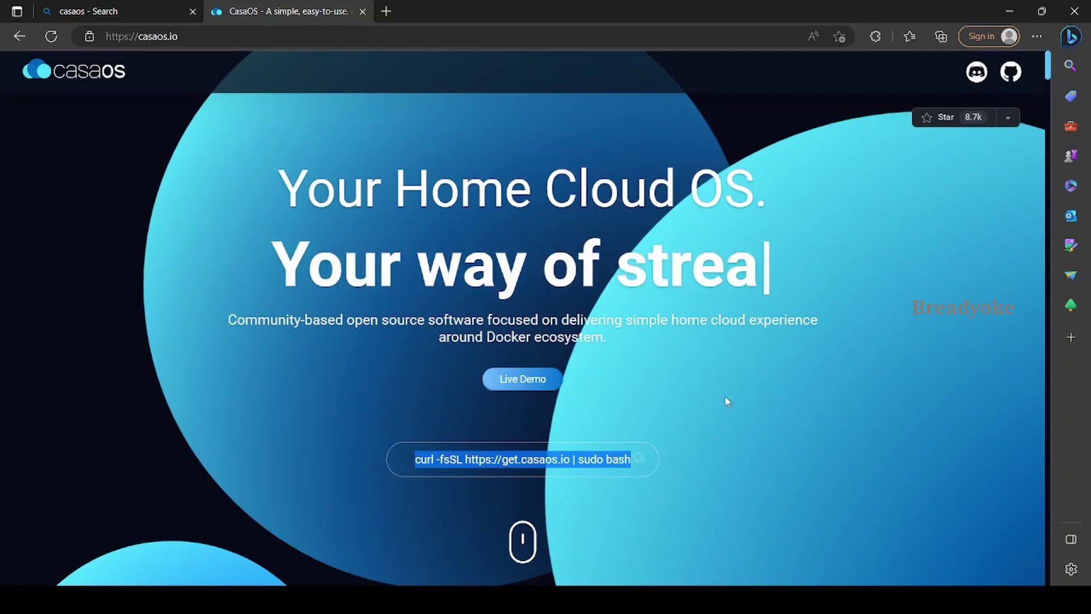
Scroll the casaos.io homepage past the data-sync and remote-access features toward How it works?
{"action": "scroll", "coordinate": [726, 400], "scroll_direction": "down", "scroll_amount": 3}
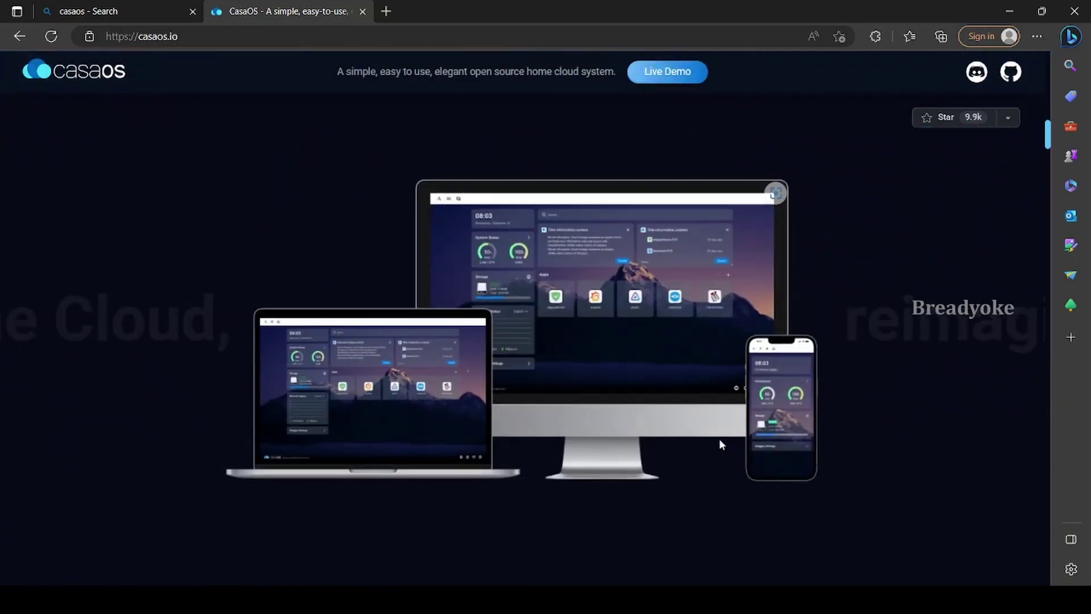
{"action": "scroll", "coordinate": [720, 444], "scroll_direction": "down", "scroll_amount": 5}
{"action": "scroll", "coordinate": [639, 397], "scroll_direction": "down", "scroll_amount": 3}
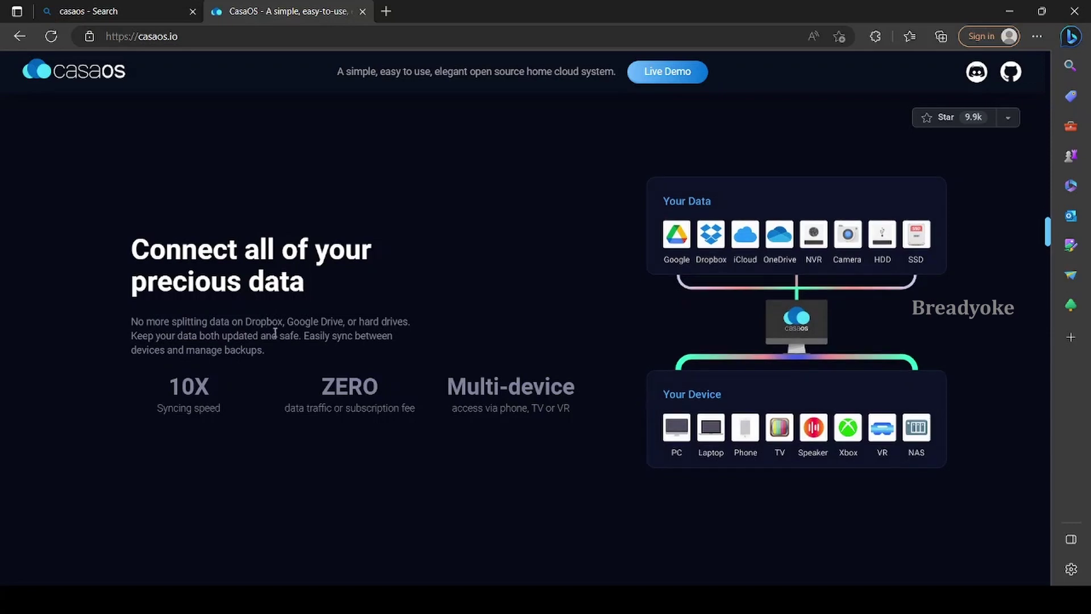
{"action": "scroll", "coordinate": [610, 346], "scroll_direction": "down", "scroll_amount": 3}
{"action": "scroll", "coordinate": [610, 350], "scroll_direction": "down", "scroll_amount": 2}
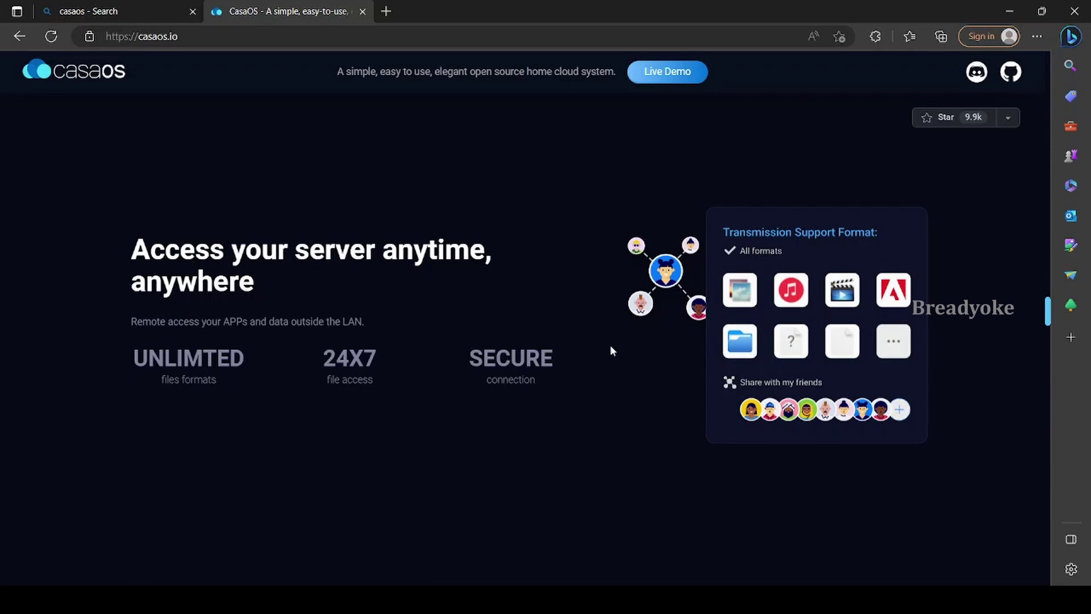
{"action": "scroll", "coordinate": [609, 345], "scroll_direction": "down", "scroll_amount": 3}
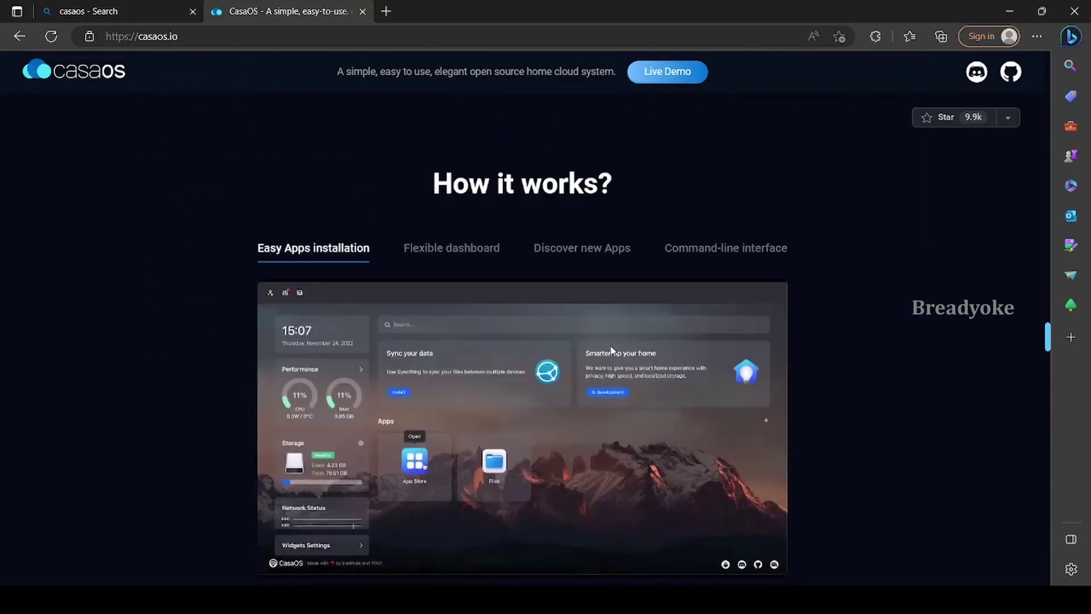
Preview the Flexible dashboard, Discover new Apps and Command-line demos, then the file-sharing illustration
{"action": "scroll", "coordinate": [611, 349], "scroll_direction": "down", "scroll_amount": 1}
{"action": "left_click", "coordinate": [453, 178]}
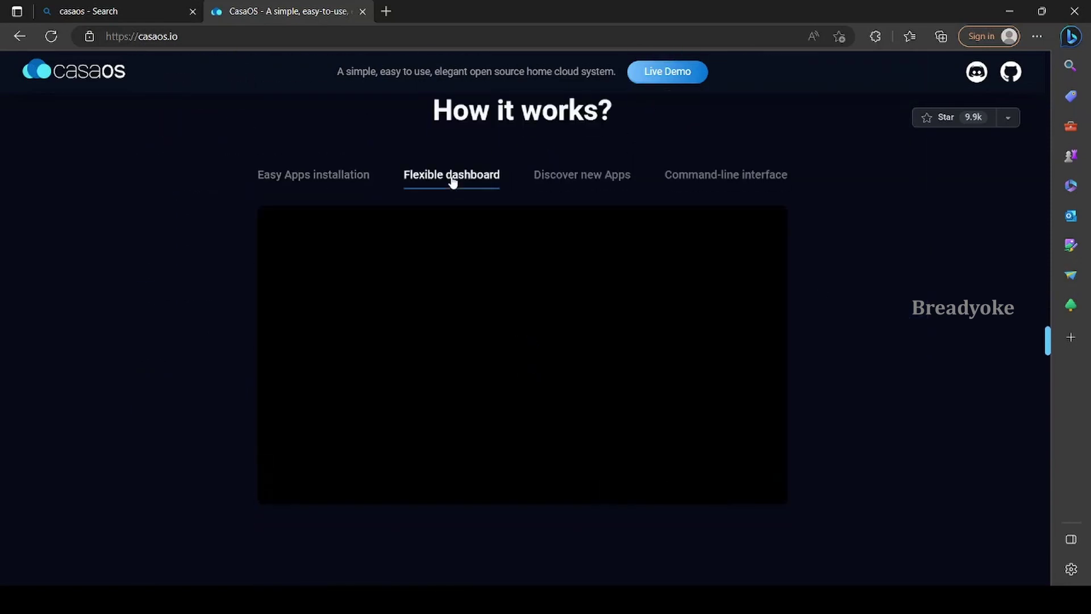
{"action": "left_click", "coordinate": [580, 176]}
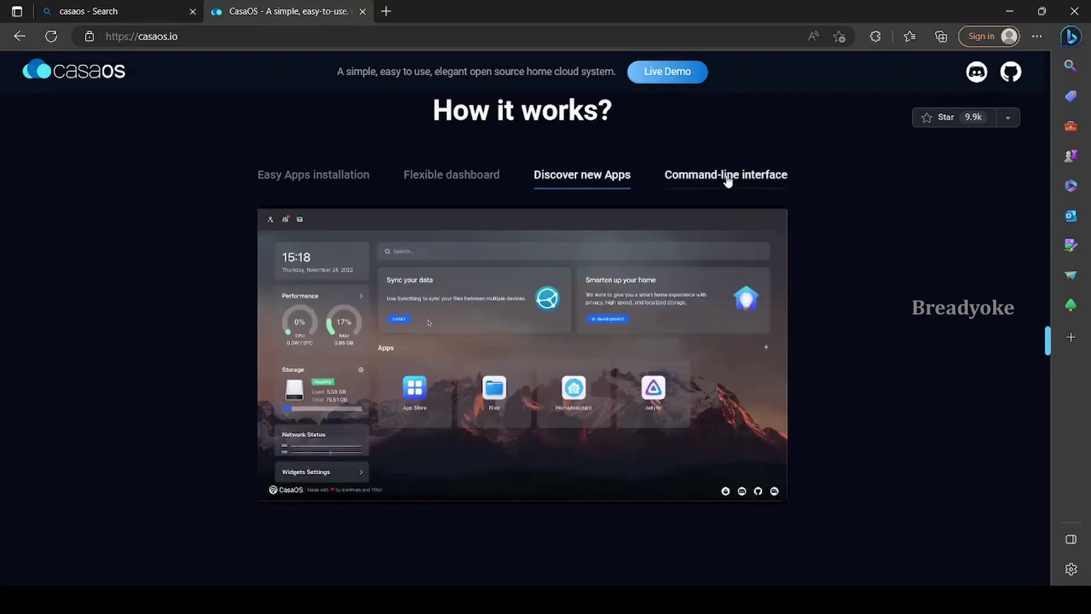
{"action": "left_click", "coordinate": [726, 178]}
{"action": "scroll", "coordinate": [816, 253], "scroll_direction": "down", "scroll_amount": 5}
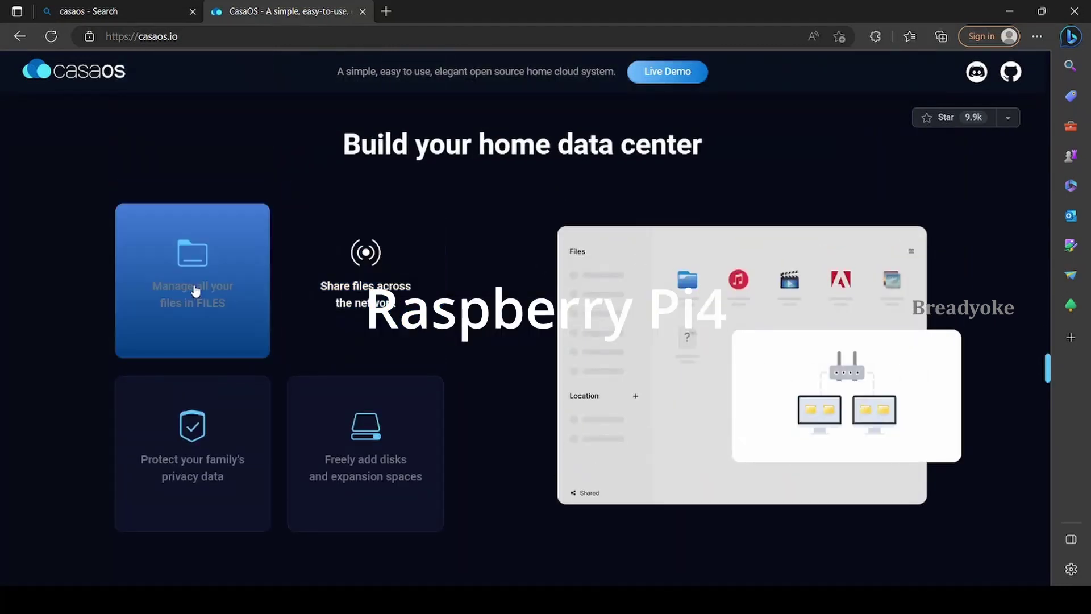
{"action": "left_click", "coordinate": [360, 287]}
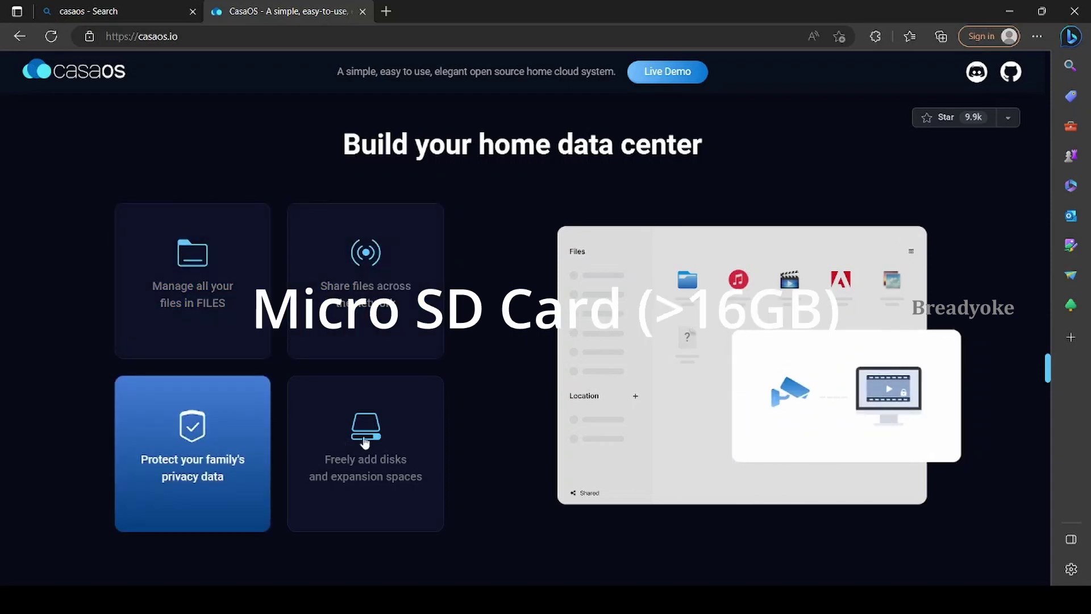
Scroll to the device cards and view the X86 Pi page, then close its tab
{"action": "scroll", "coordinate": [489, 401], "scroll_direction": "down", "scroll_amount": 4}
{"action": "scroll", "coordinate": [156, 347], "scroll_direction": "down", "scroll_amount": 15}
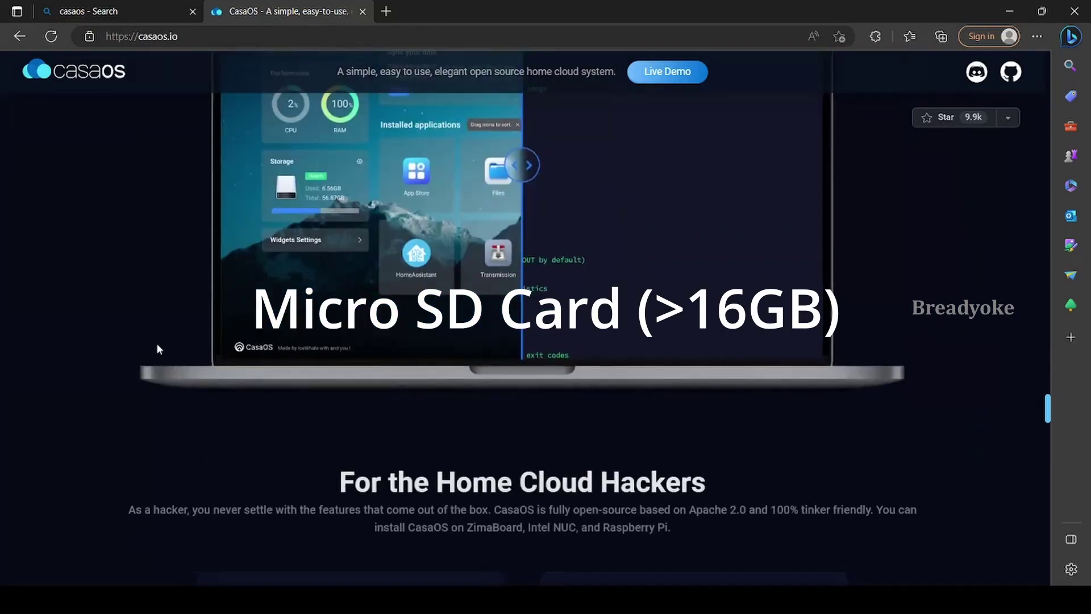
{"action": "scroll", "coordinate": [158, 347], "scroll_direction": "down", "scroll_amount": 3}
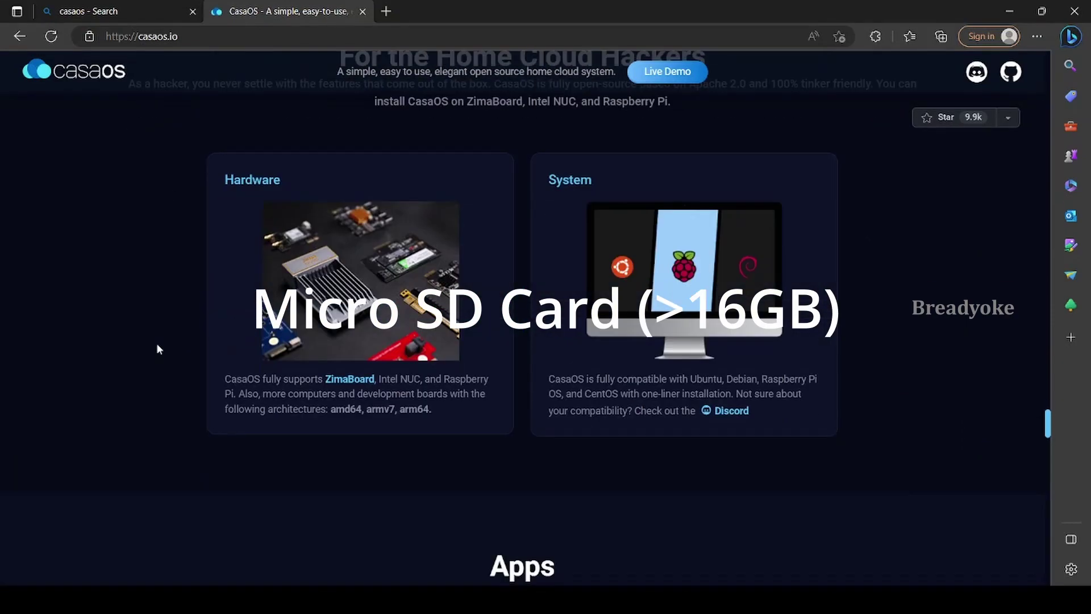
{"action": "scroll", "coordinate": [157, 347], "scroll_direction": "down", "scroll_amount": 6}
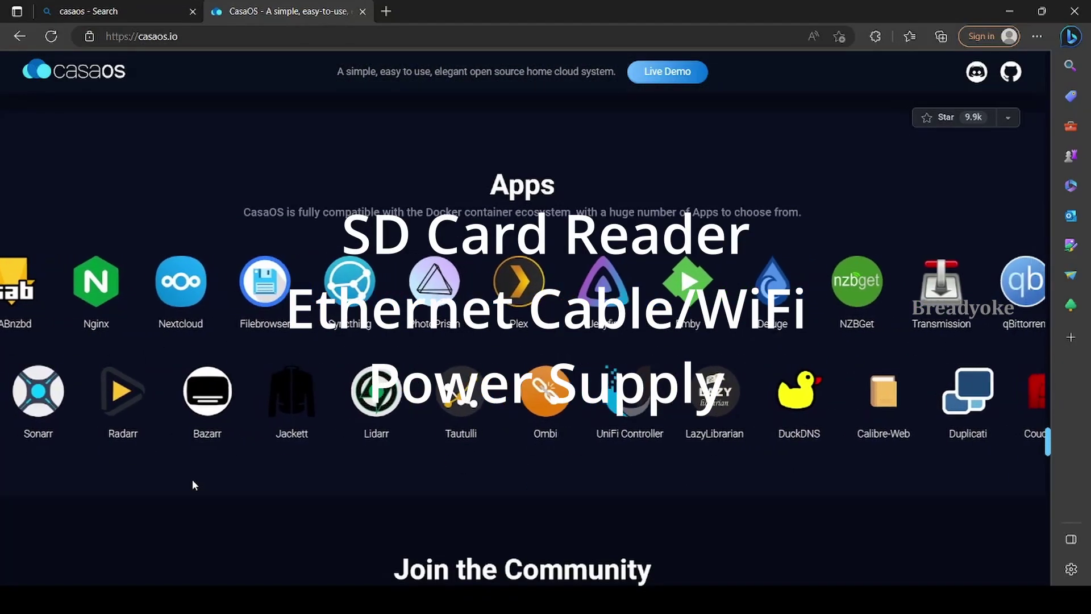
{"action": "scroll", "coordinate": [193, 485], "scroll_direction": "down", "scroll_amount": 1}
{"action": "scroll", "coordinate": [192, 480], "scroll_direction": "down", "scroll_amount": 20}
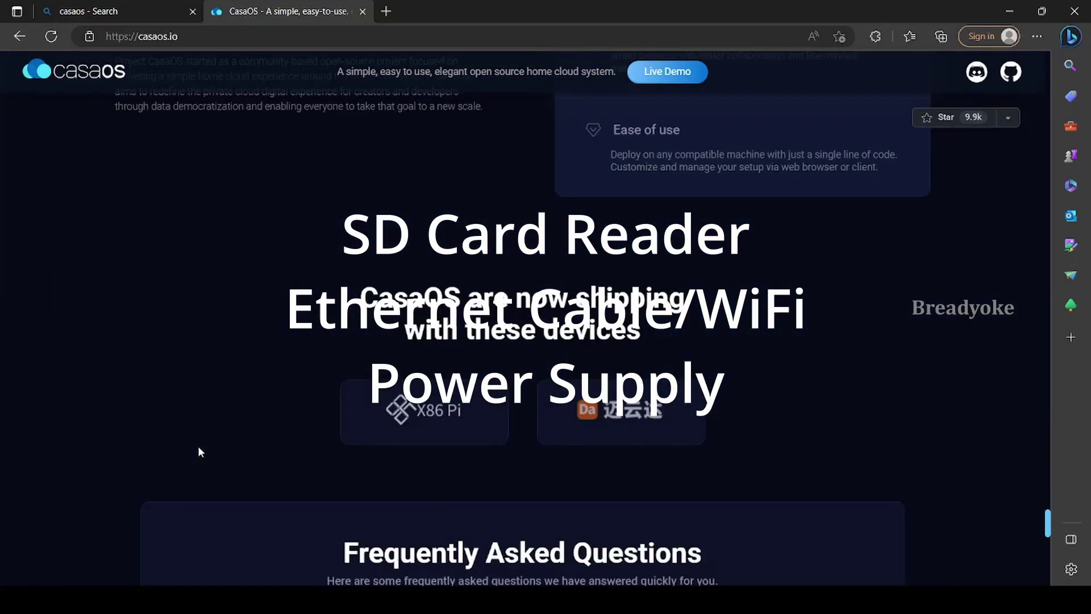
{"action": "left_click", "coordinate": [429, 421]}
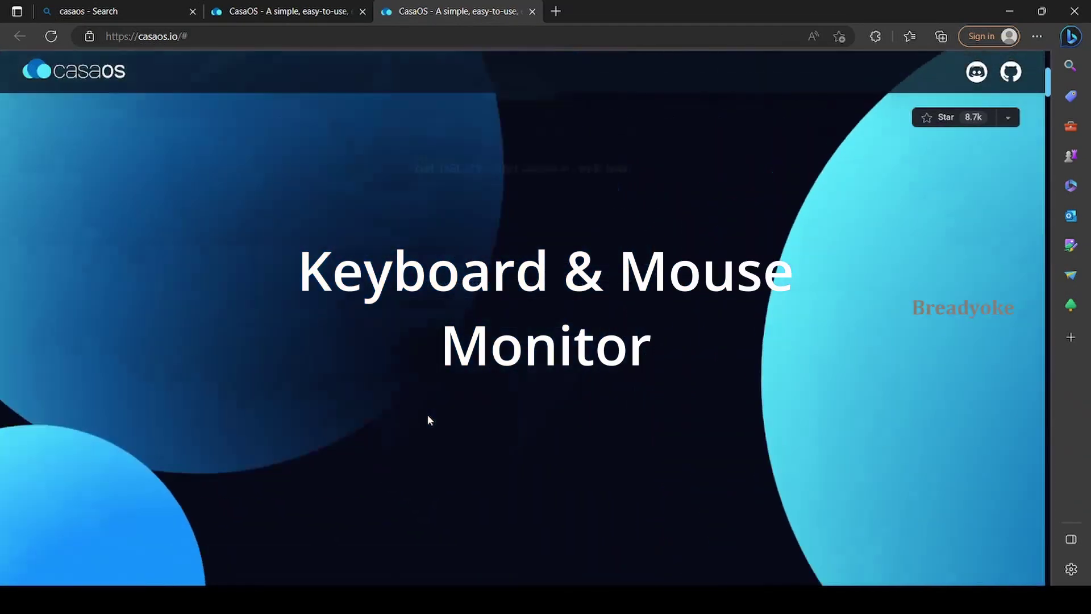
{"action": "left_click", "coordinate": [532, 11]}
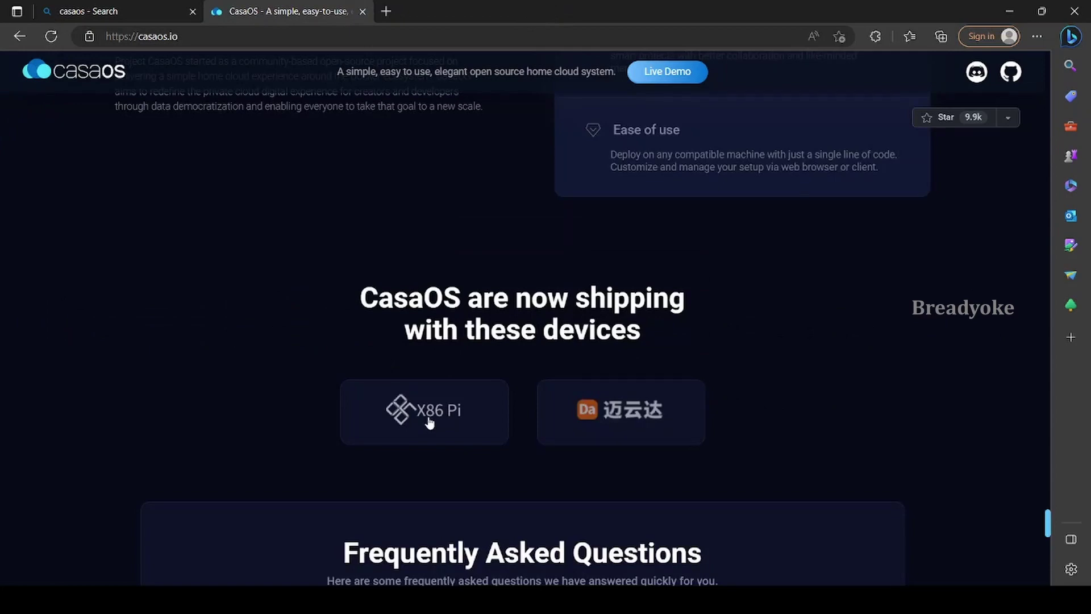
Expand the FAQ answer about USB boot on Raspberry Pi OS and scroll to the footer
{"action": "scroll", "coordinate": [613, 419], "scroll_direction": "down", "scroll_amount": 10}
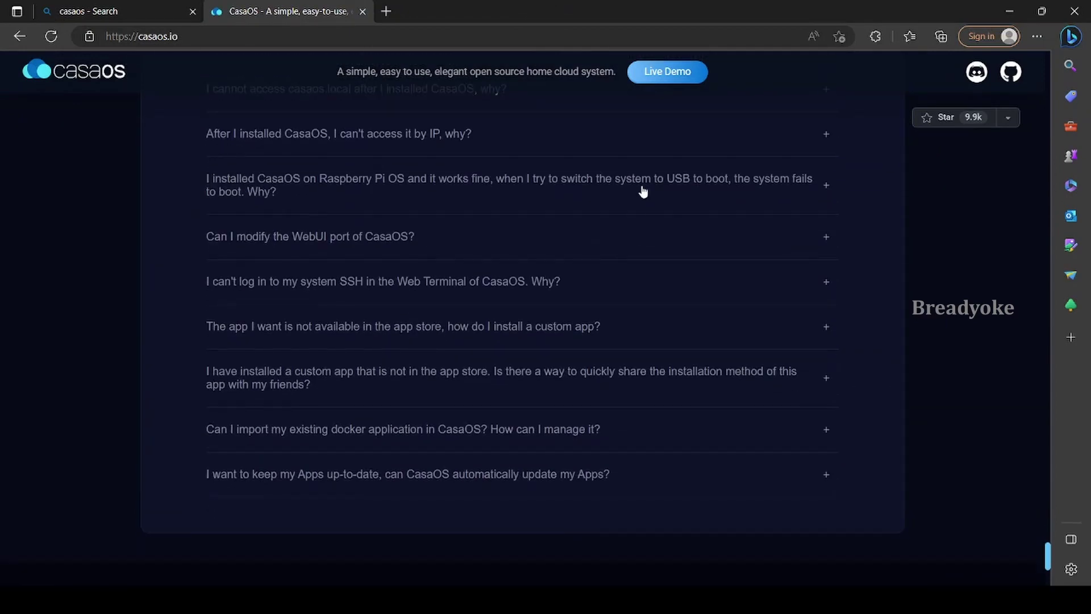
{"action": "left_click", "coordinate": [715, 192]}
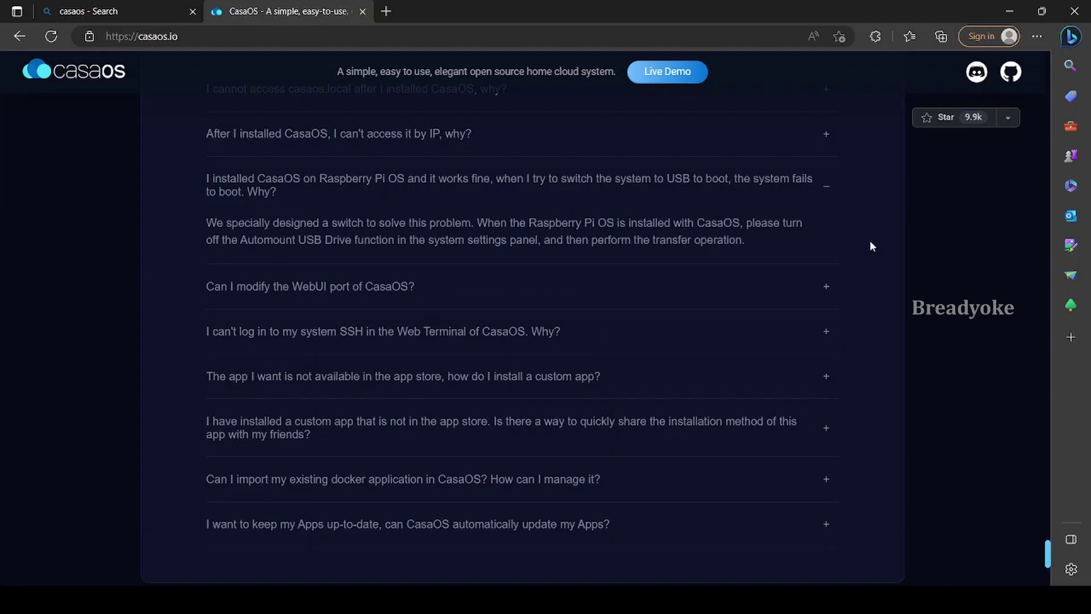
{"action": "scroll", "coordinate": [870, 240], "scroll_direction": "down", "scroll_amount": 4}
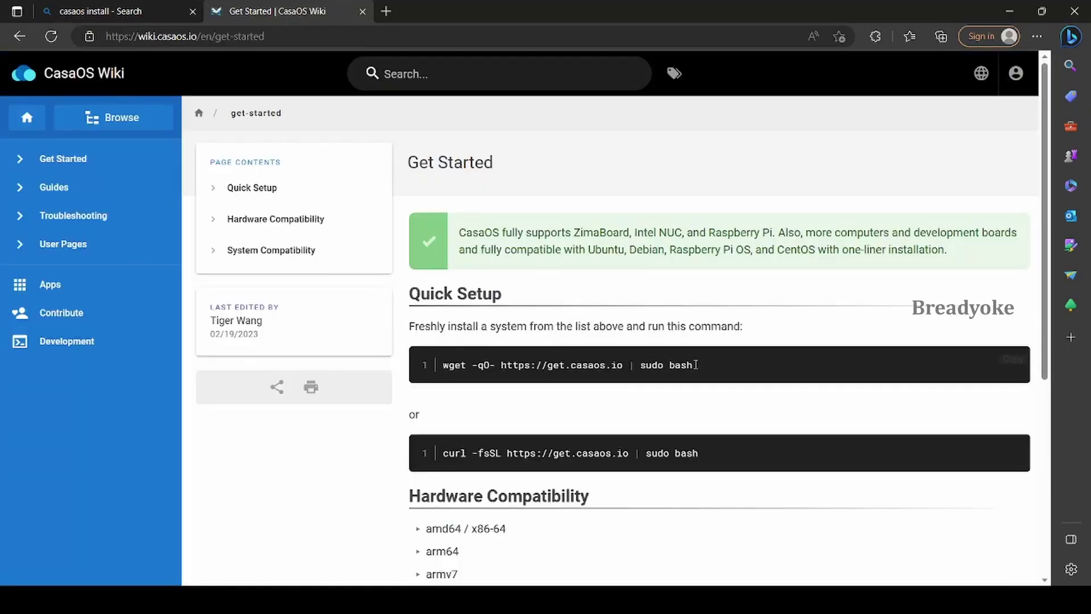
Select the wget and then the curl CasaOS install commands on the Get Started page
{"action": "left_click_drag", "start_coordinate": [696, 365], "coordinate": [444, 366]}
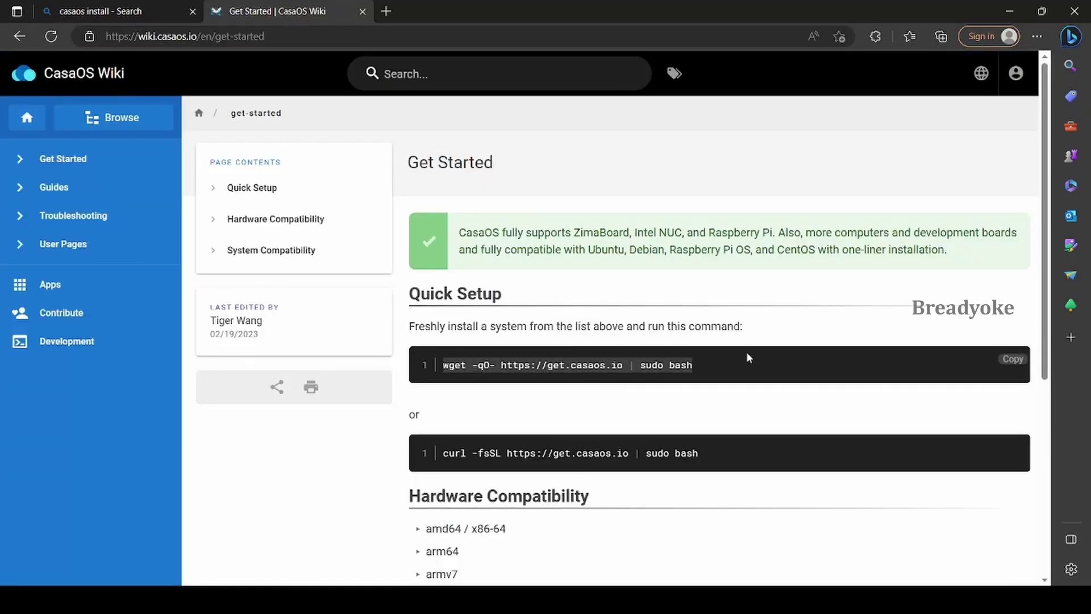
{"action": "left_click", "coordinate": [769, 364]}
{"action": "scroll", "coordinate": [769, 365], "scroll_direction": "down", "scroll_amount": 3}
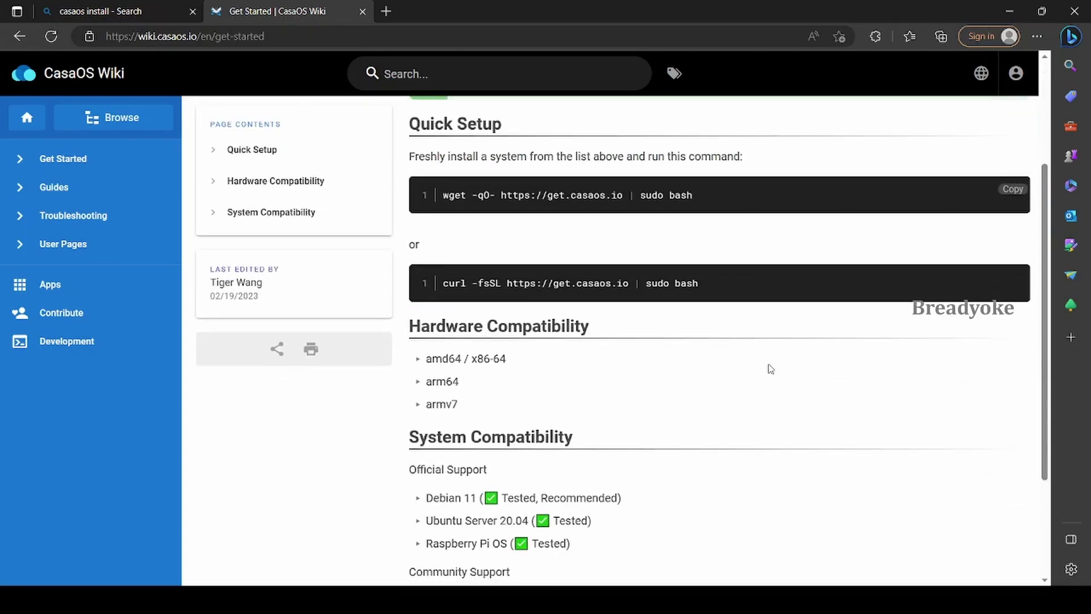
{"action": "left_click_drag", "start_coordinate": [715, 286], "coordinate": [458, 295]}
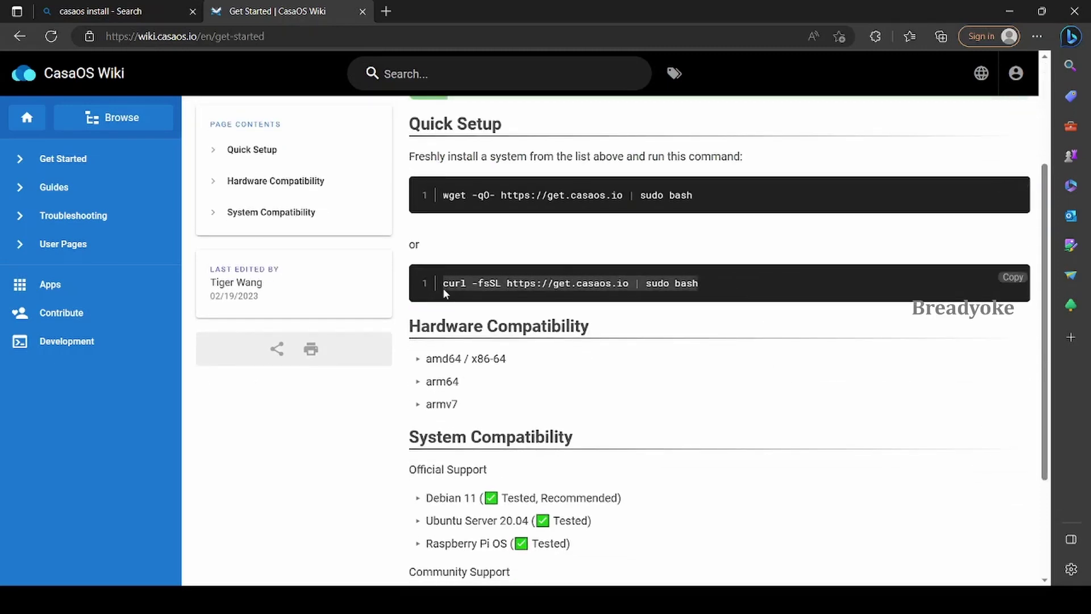
{"action": "left_click", "coordinate": [734, 282]}
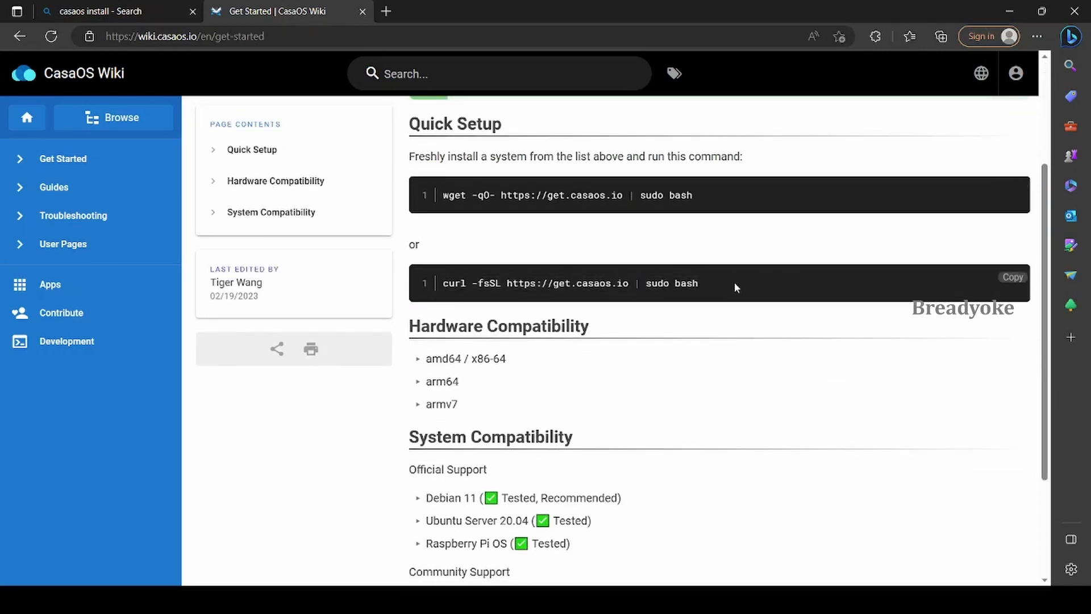
Highlight Debian 11 and Raspberry Pi OS under System Compatibility
{"action": "scroll", "coordinate": [734, 283], "scroll_direction": "down", "scroll_amount": 2}
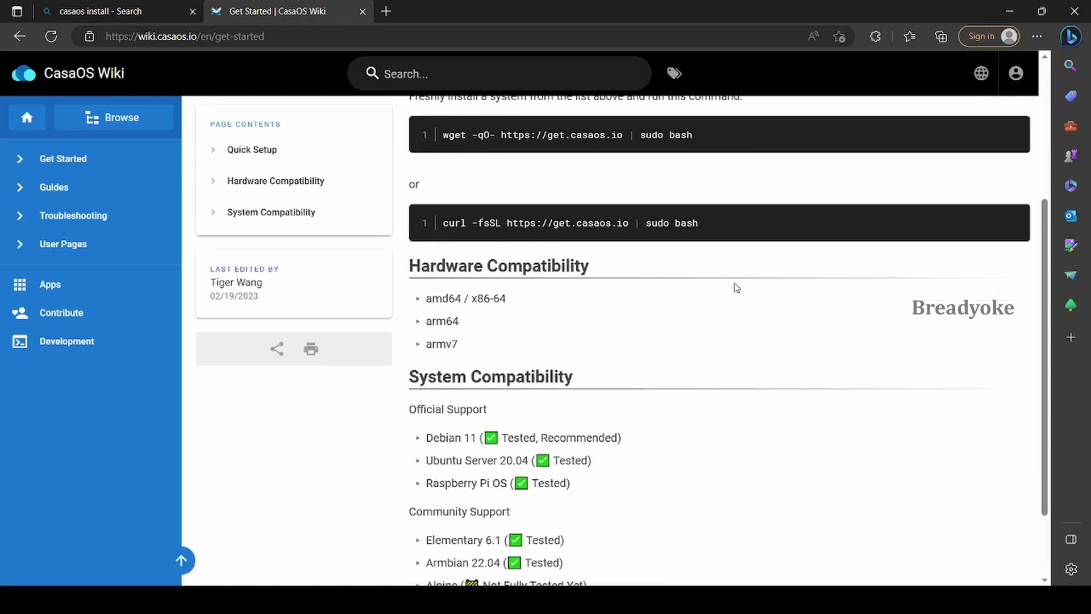
{"action": "scroll", "coordinate": [737, 288], "scroll_direction": "down", "scroll_amount": 1}
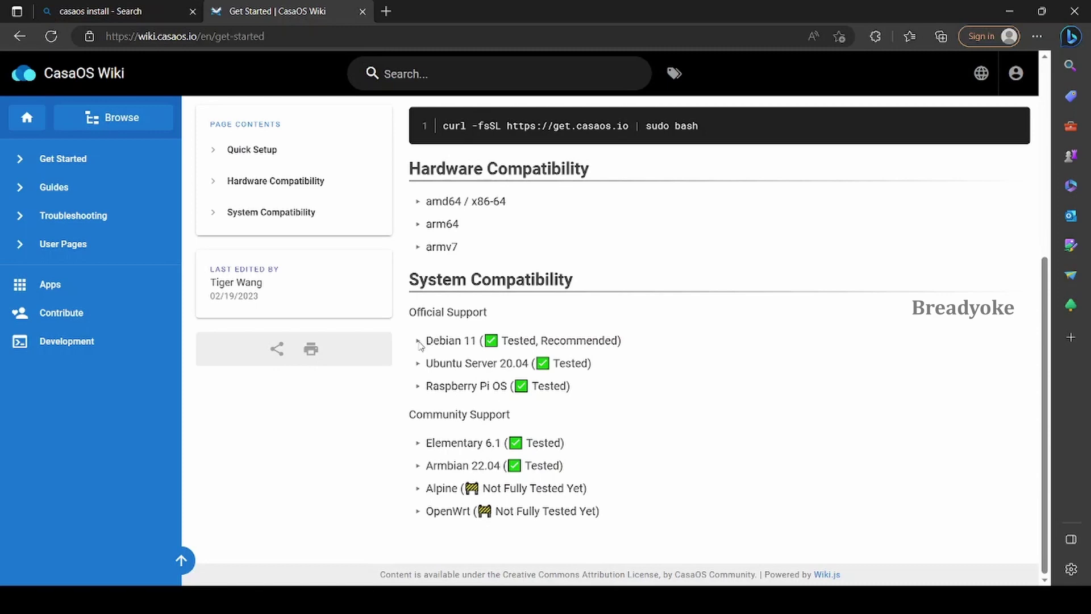
{"action": "left_click_drag", "start_coordinate": [427, 343], "coordinate": [465, 341]}
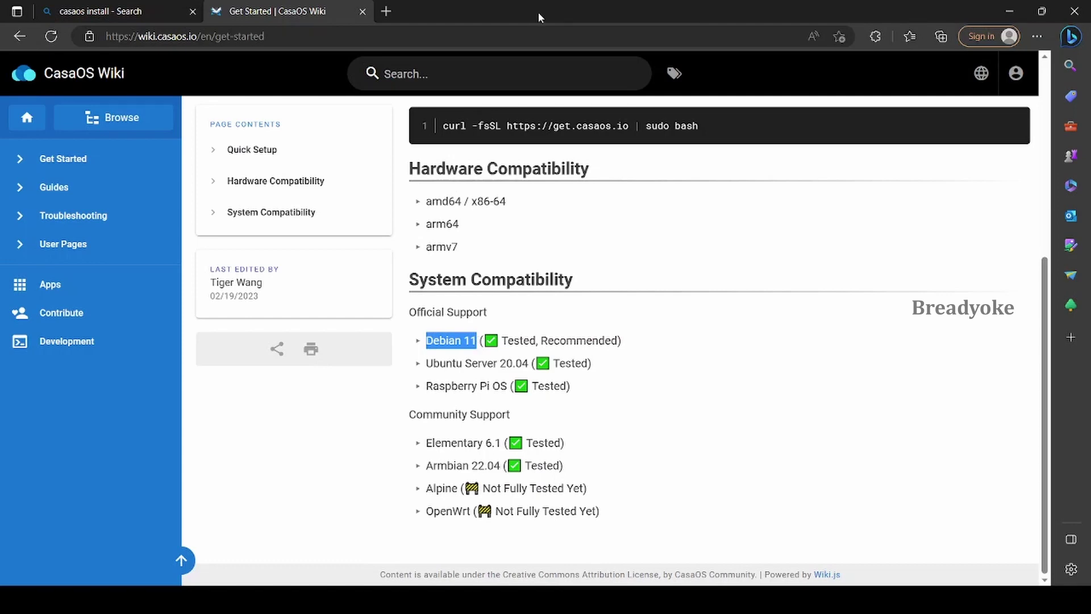
{"action": "left_click_drag", "start_coordinate": [428, 392], "coordinate": [500, 388]}
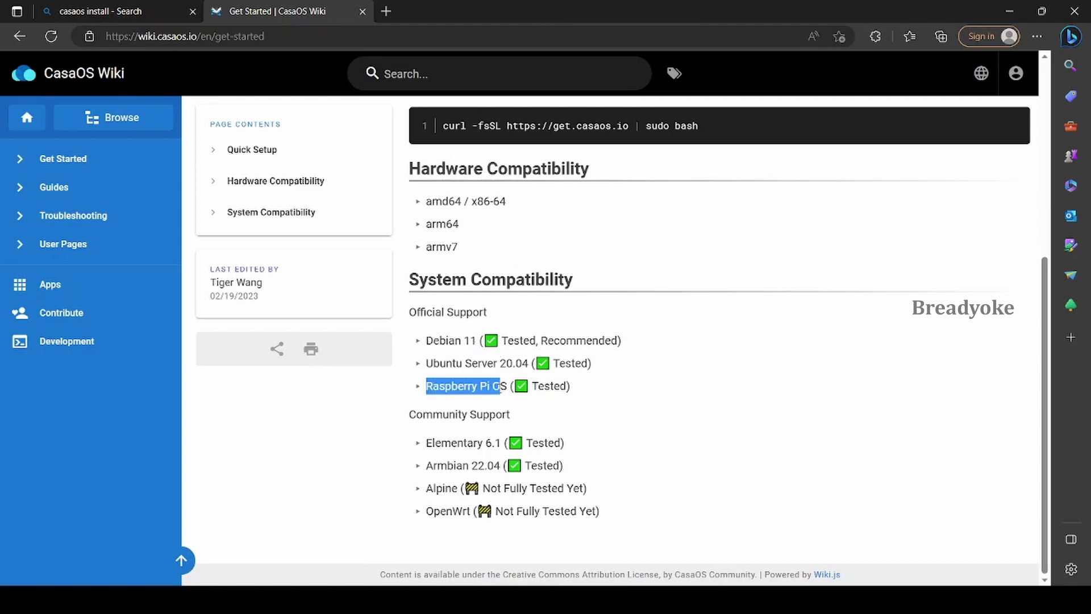
{"action": "left_click", "coordinate": [642, 410]}
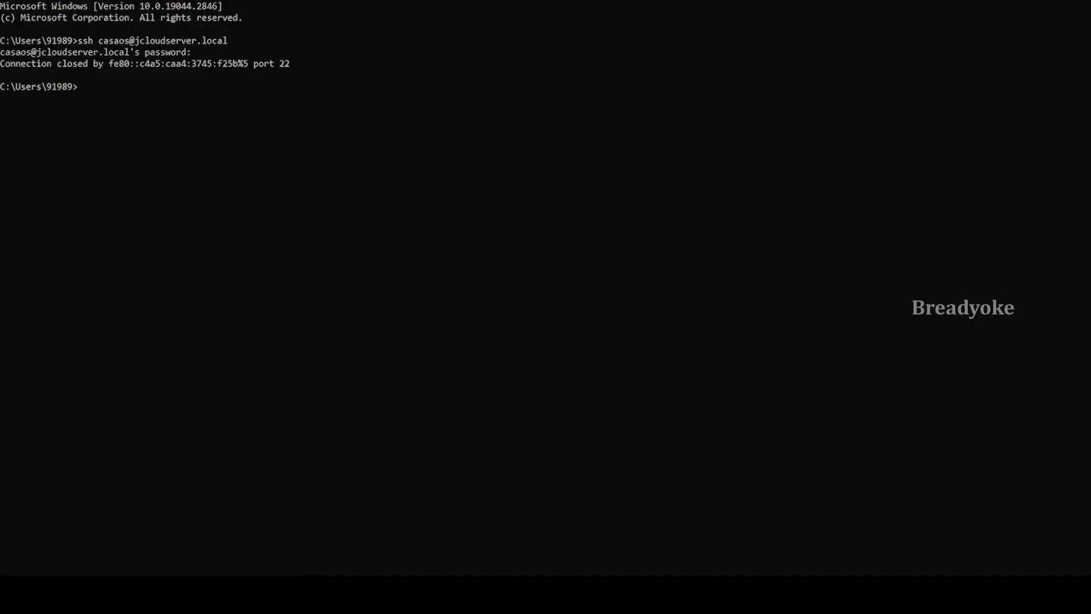
{"action": "key", "text": "Up"}
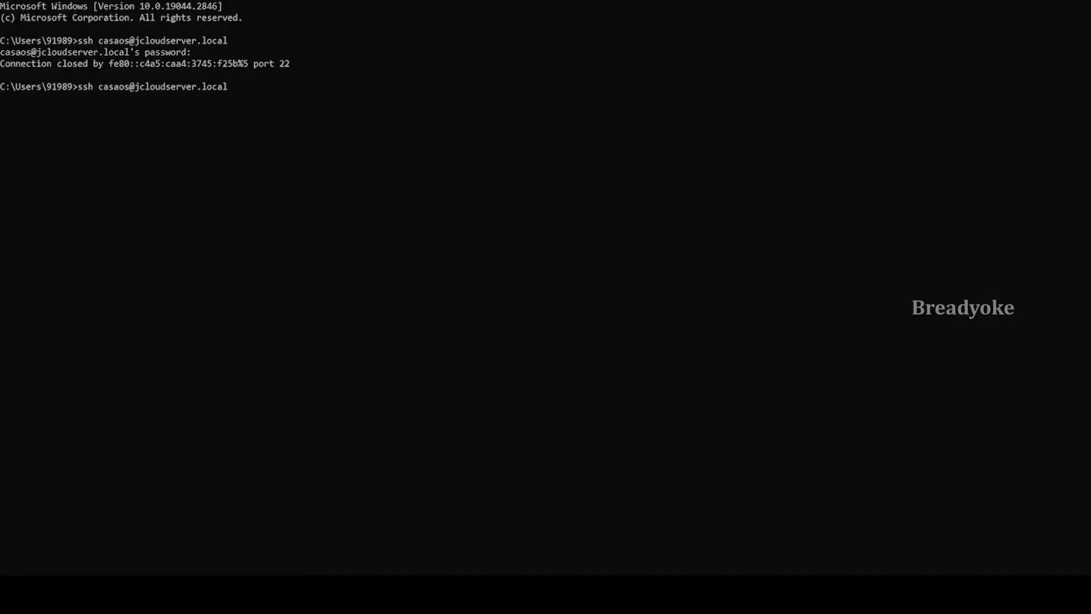
{"action": "key", "text": "Return"}
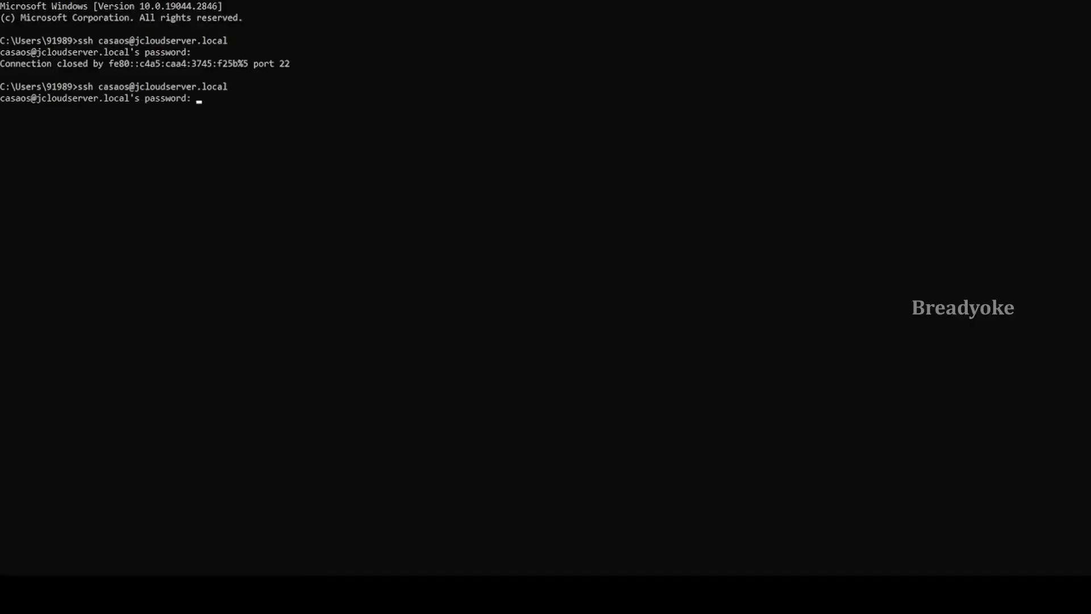
{"action": "key", "text": "Return"}
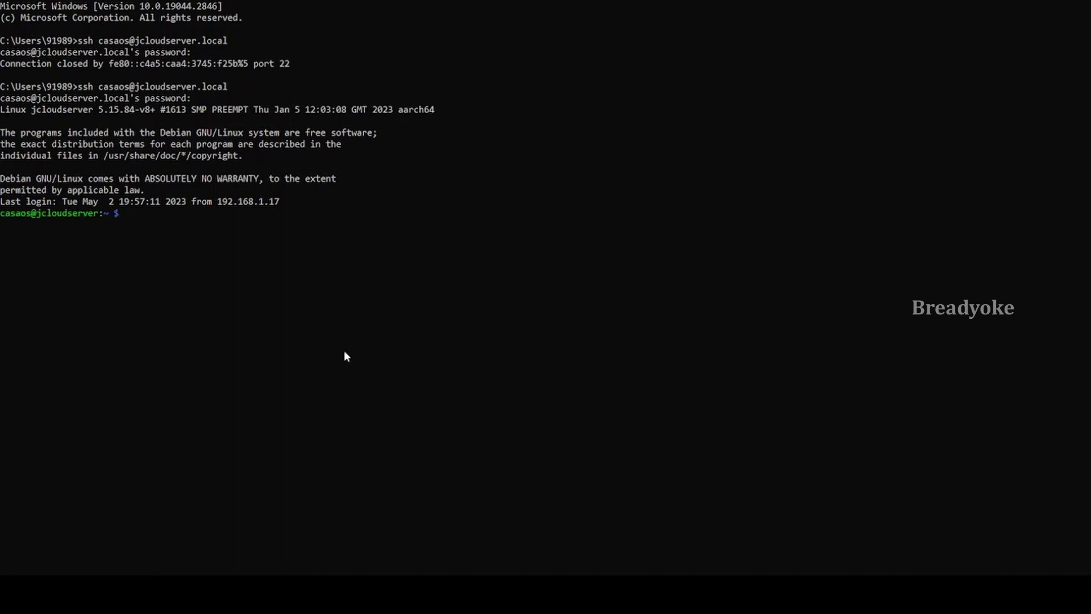
{"action": "type", "text": "curl -fsSL https://get.casaos.io | sudo bash"}
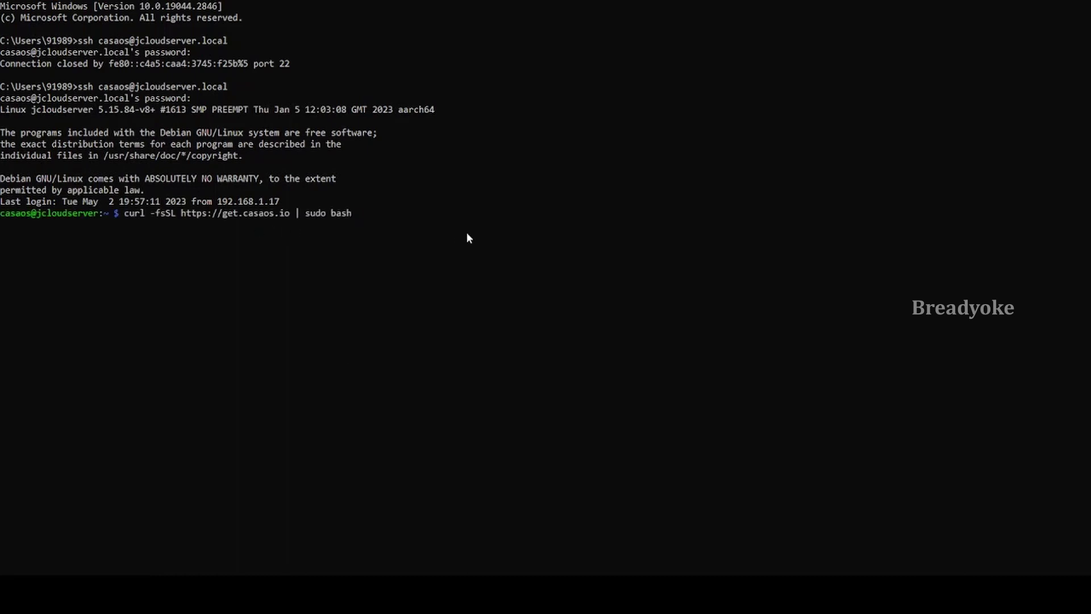
{"action": "key", "text": "Return"}
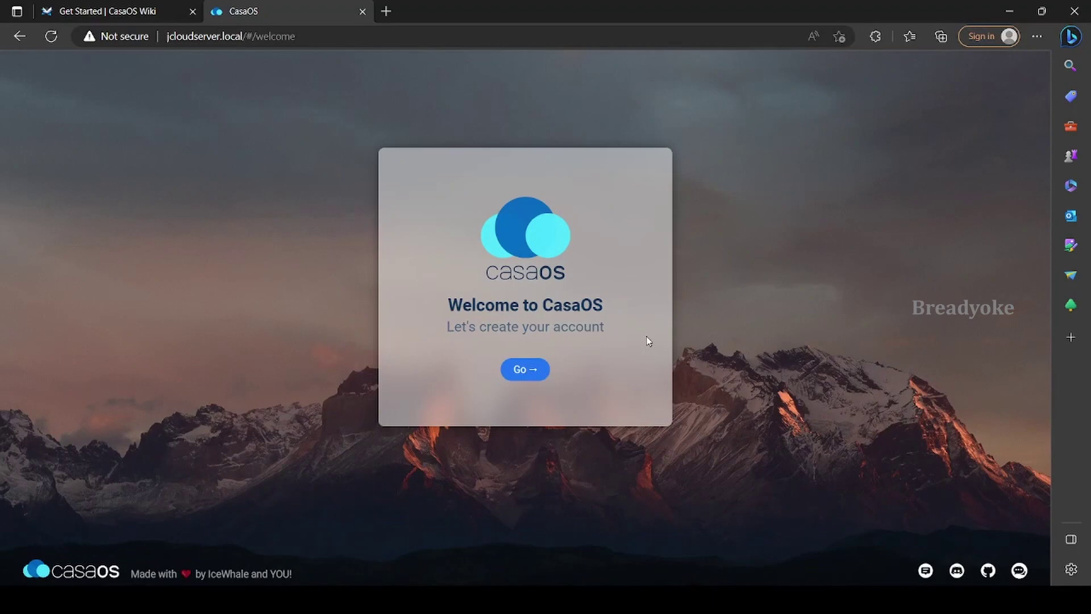
Create the CasaOS account with a username and password, then accept the blog news feed
{"action": "left_click", "coordinate": [524, 375]}
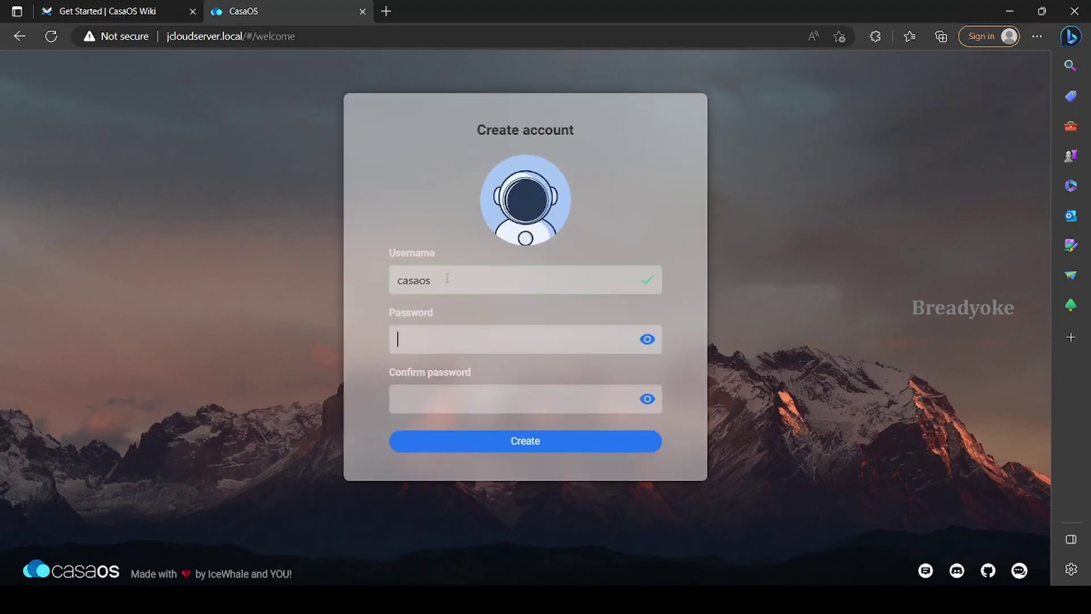
{"action": "type", "text": "casaos"}
{"action": "key", "text": "Tab"}
{"action": "type", "text": "casaos"}
{"action": "left_click", "coordinate": [531, 441]}
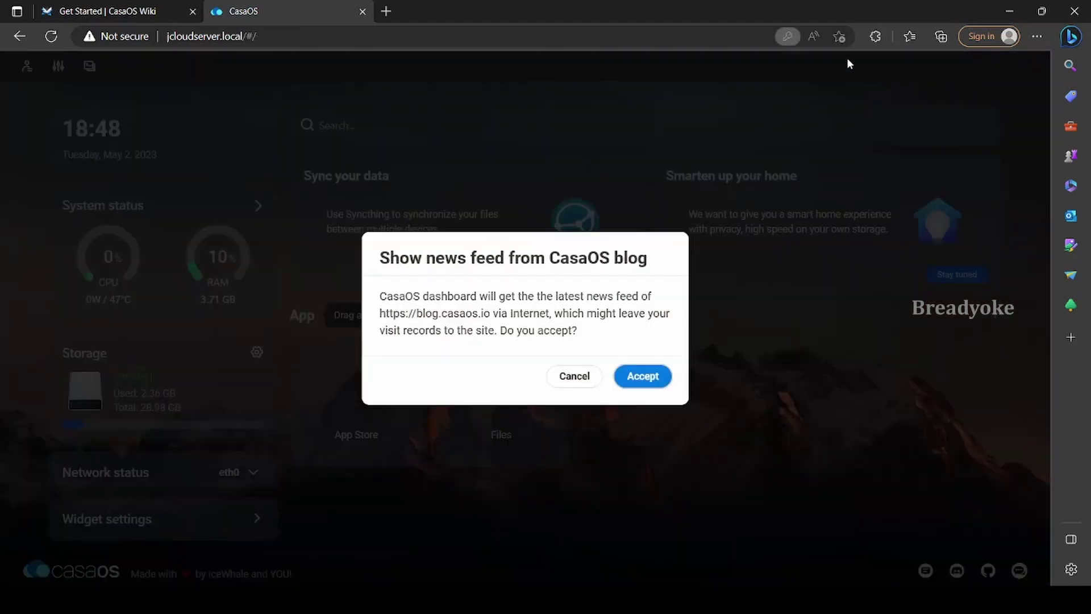
{"action": "left_click", "coordinate": [649, 373]}
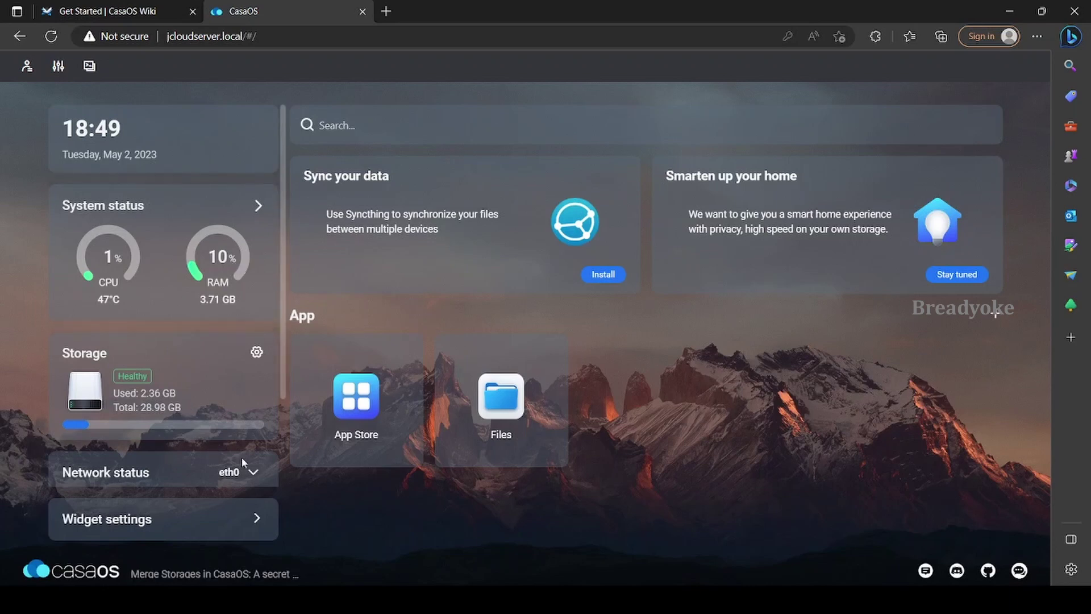
{"action": "left_click", "coordinate": [252, 475]}
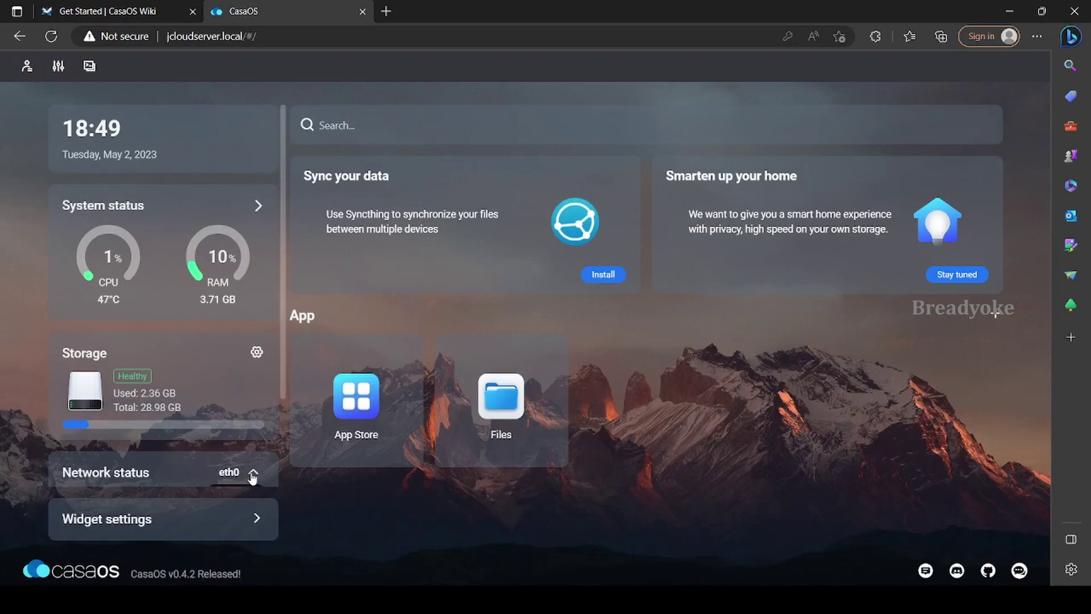
{"action": "scroll", "coordinate": [253, 475], "scroll_direction": "down", "scroll_amount": 2}
{"action": "left_click", "coordinate": [254, 359]}
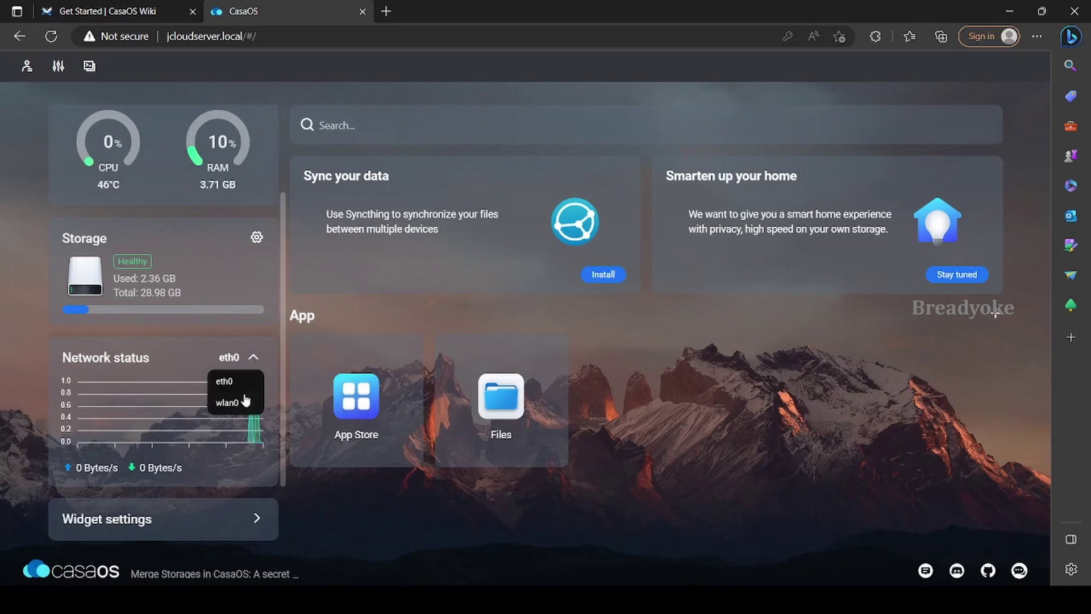
{"action": "left_click", "coordinate": [254, 359]}
{"action": "left_click", "coordinate": [254, 359]}
{"action": "left_click", "coordinate": [239, 402]}
{"action": "left_click", "coordinate": [254, 359]}
{"action": "left_click", "coordinate": [246, 385]}
{"action": "left_click", "coordinate": [253, 520]}
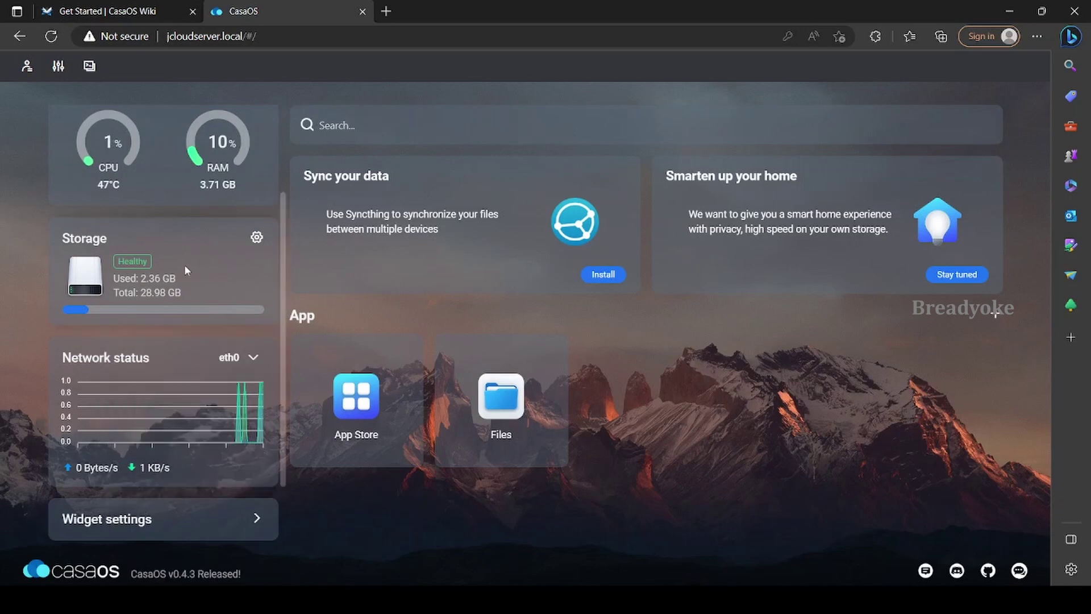
{"action": "scroll", "coordinate": [170, 256], "scroll_direction": "up", "scroll_amount": 2}
{"action": "left_click", "coordinate": [26, 66]}
{"action": "left_click", "coordinate": [27, 67]}
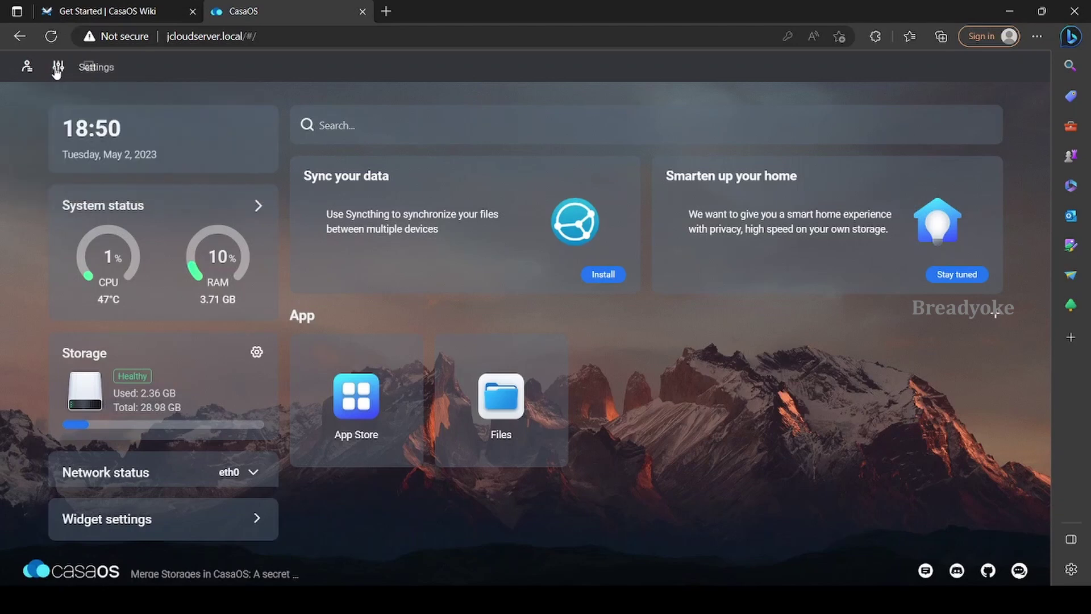
Keep the WebUI port at 80 and switch on Automount USB drive in dashboard settings
{"action": "left_click", "coordinate": [59, 67]}
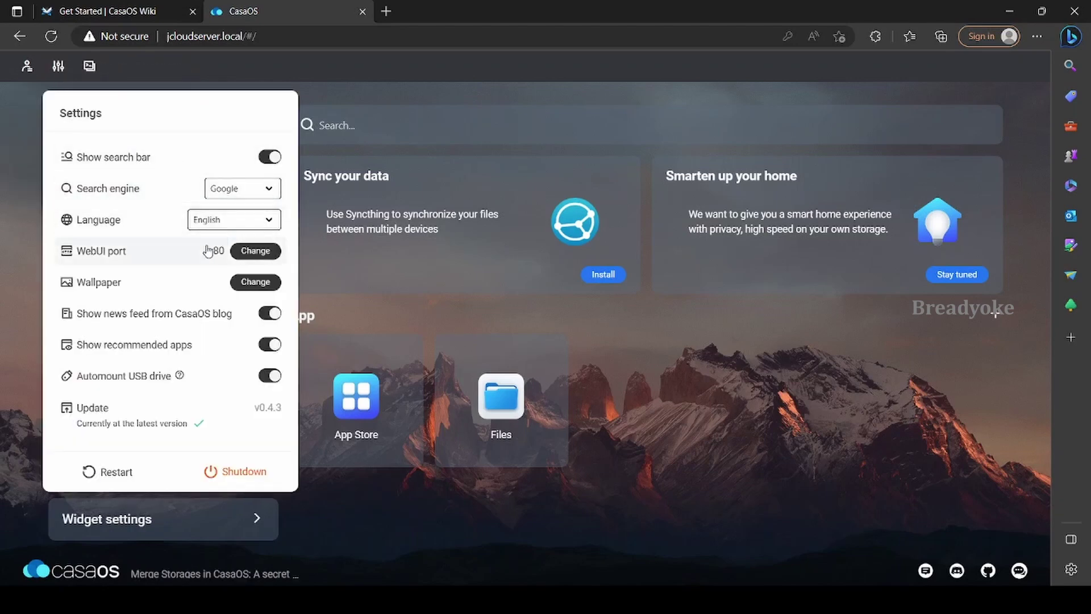
{"action": "left_click", "coordinate": [258, 253]}
{"action": "left_click", "coordinate": [646, 361]}
{"action": "left_click", "coordinate": [58, 66]}
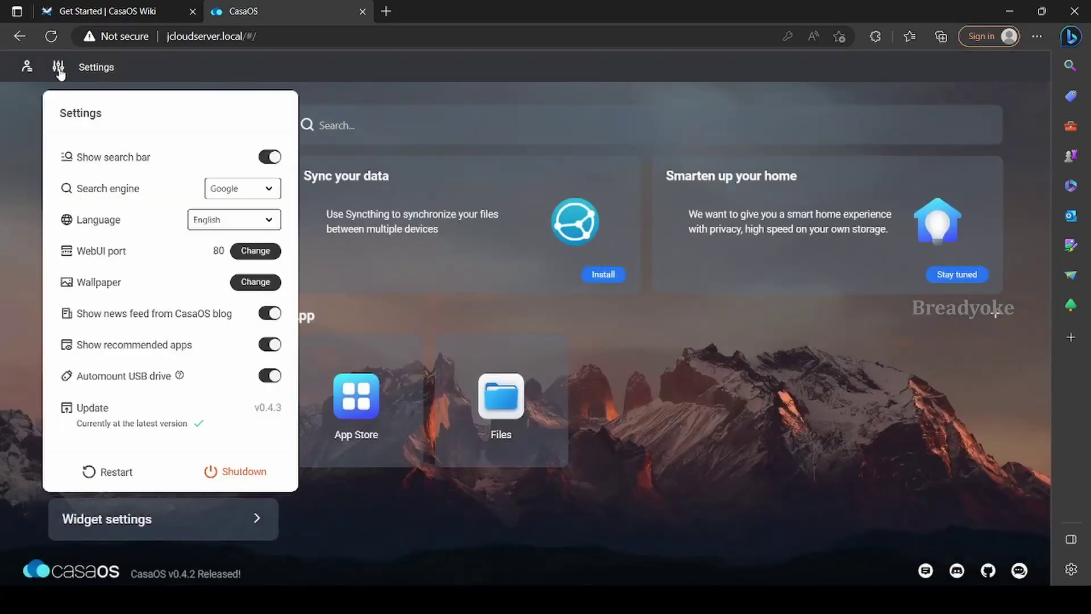
{"action": "left_click", "coordinate": [270, 375]}
Connect to the Terminal and Logs SSH session with the account credentials, then close it
{"action": "left_click", "coordinate": [96, 70]}
{"action": "type", "text": "casaos"}
{"action": "key", "text": "Tab"}
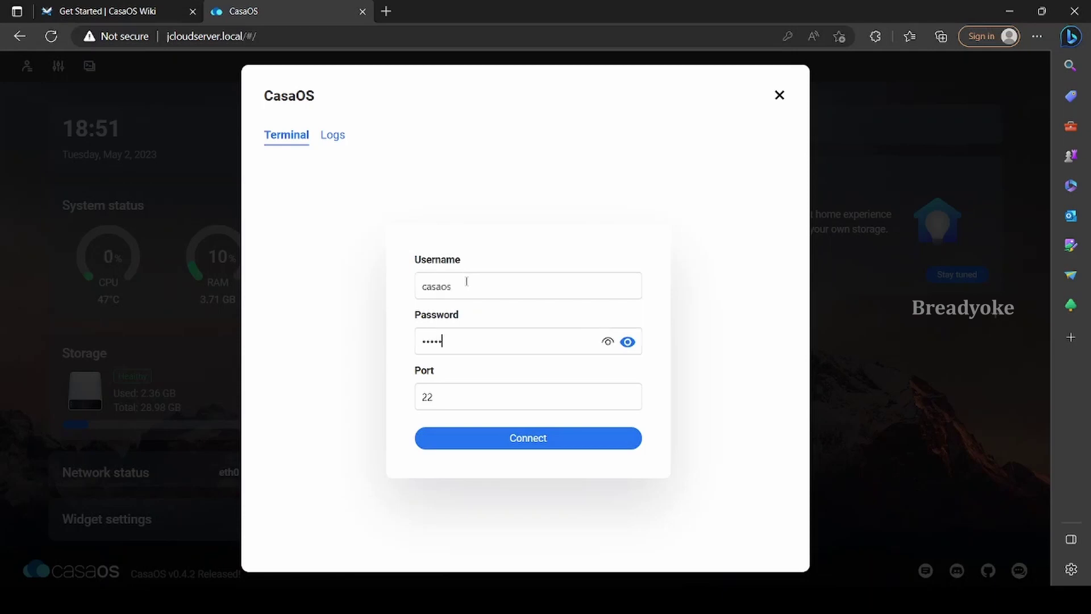
{"action": "left_click", "coordinate": [534, 438]}
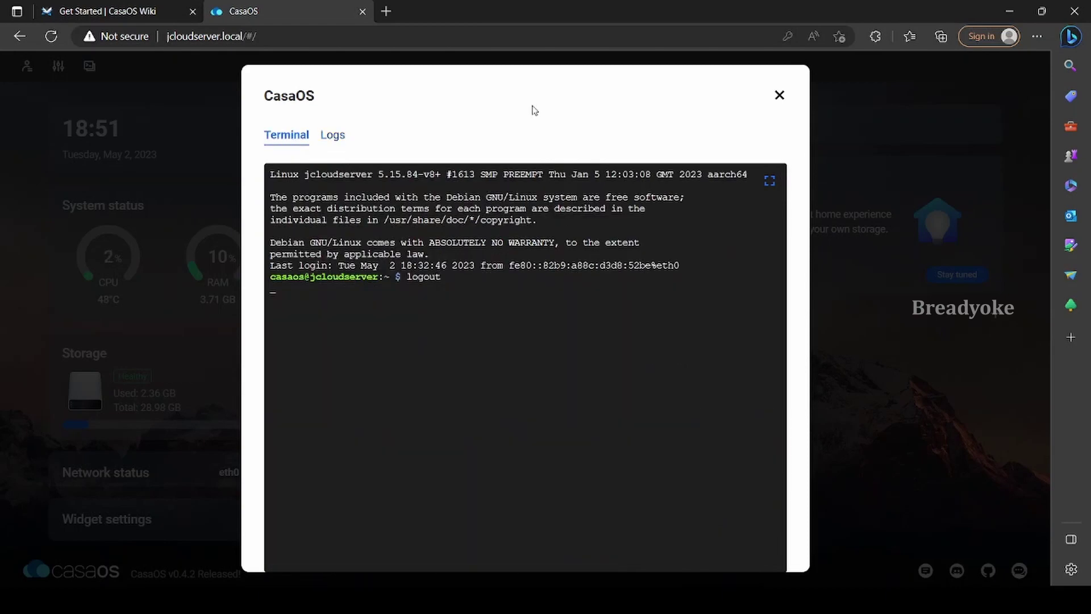
{"action": "left_click", "coordinate": [779, 95]}
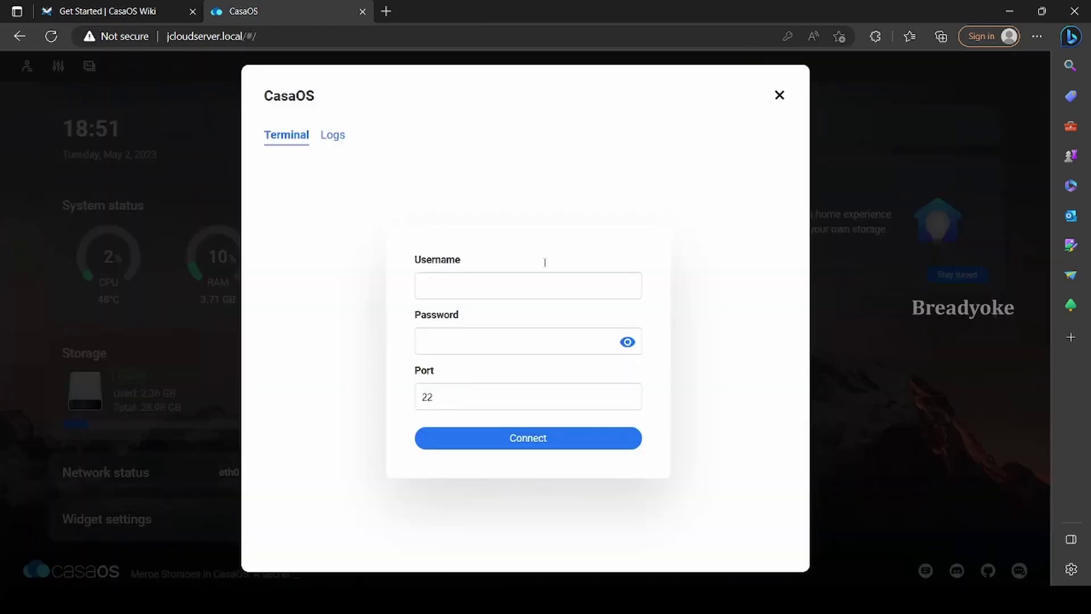
{"action": "left_click", "coordinate": [780, 95]}
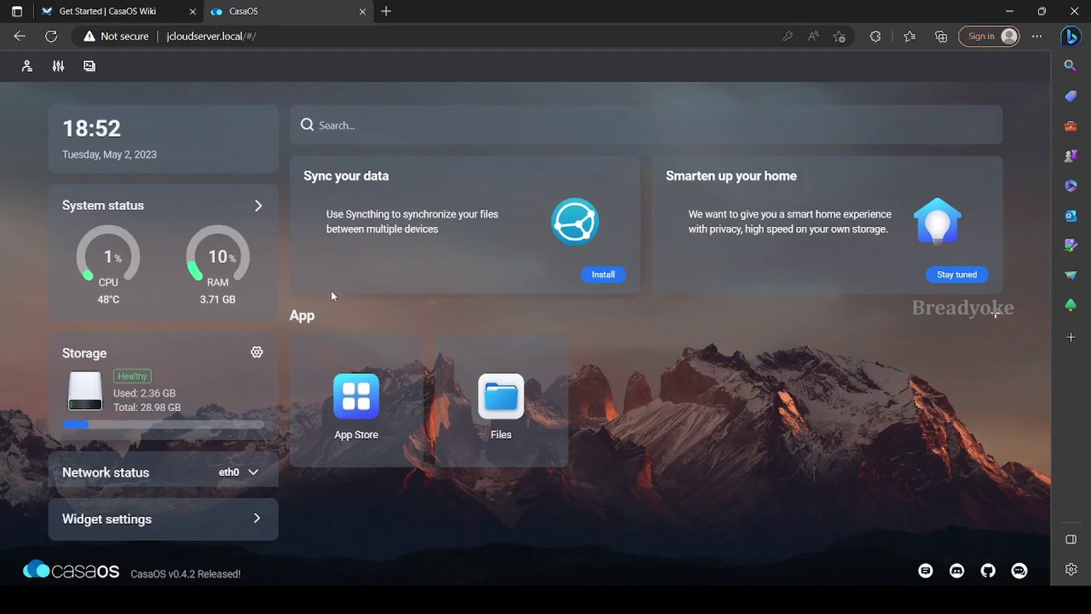
{"action": "left_click", "coordinate": [258, 205]}
{"action": "left_click", "coordinate": [106, 337]}
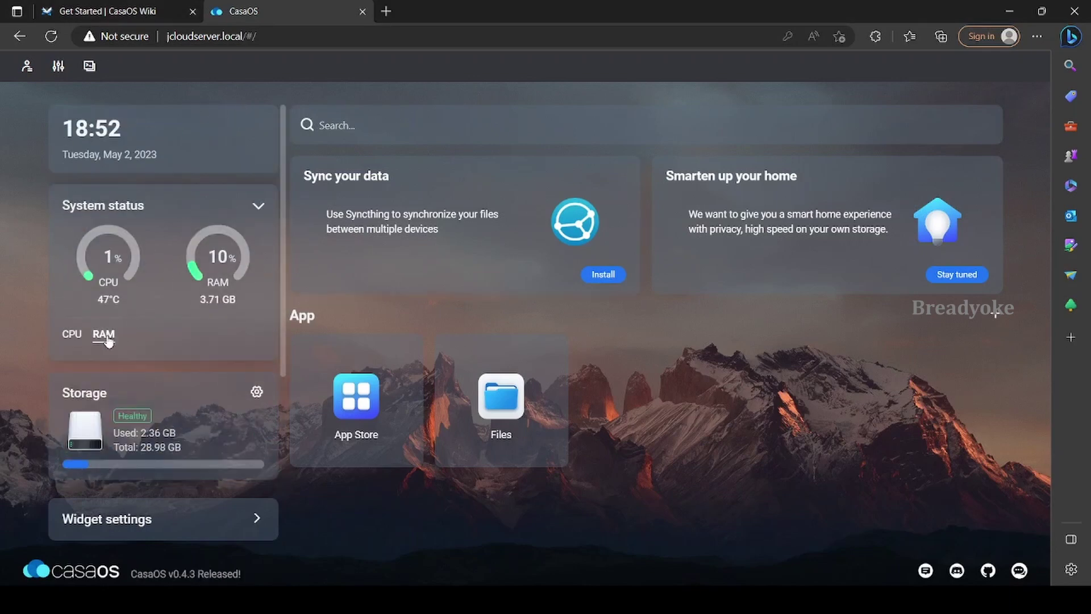
{"action": "left_click", "coordinate": [72, 336]}
{"action": "scroll", "coordinate": [171, 318], "scroll_direction": "down", "scroll_amount": 3}
{"action": "left_click", "coordinate": [257, 249]}
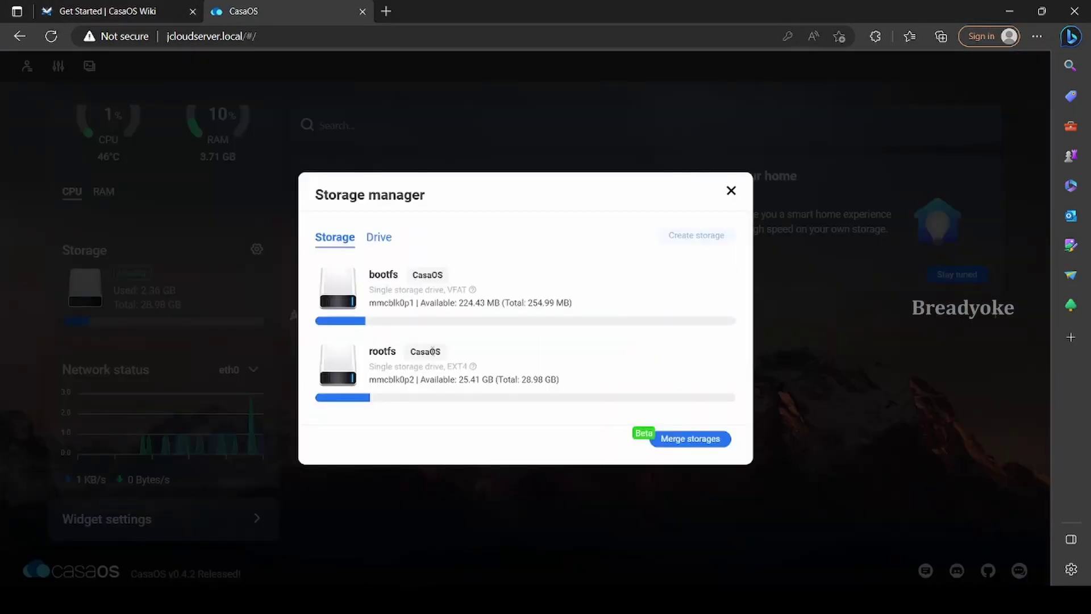
{"action": "left_click", "coordinate": [376, 238]}
{"action": "left_click", "coordinate": [345, 297]}
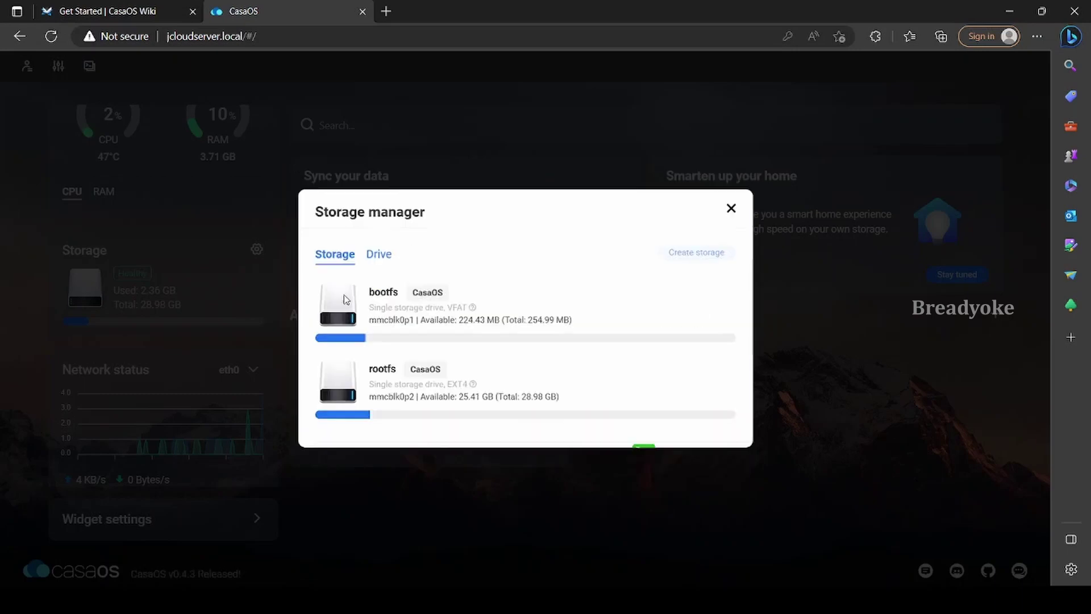
{"action": "left_click", "coordinate": [731, 191]}
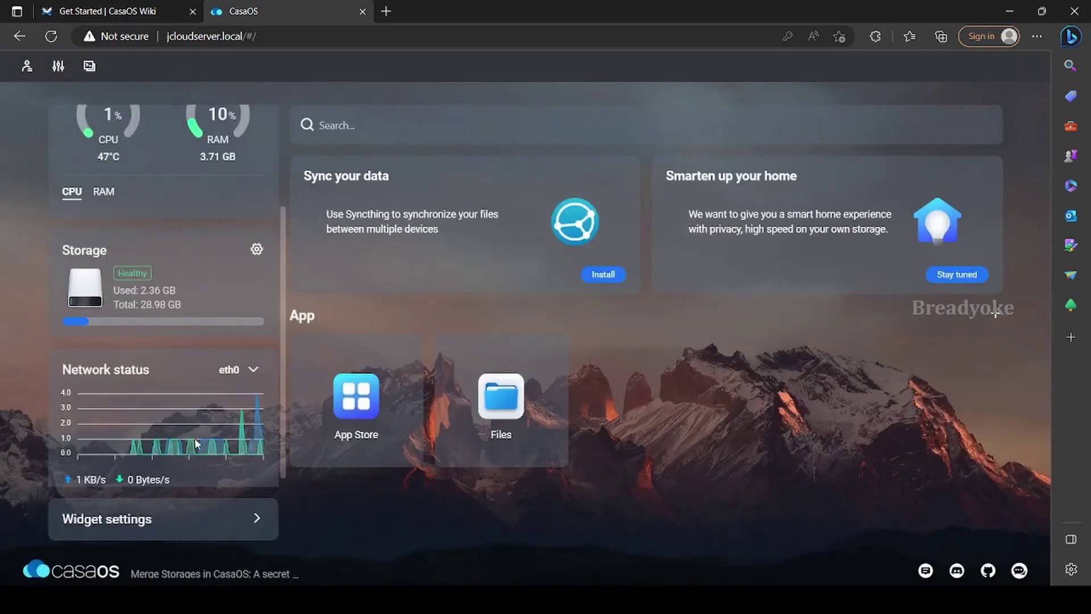
{"action": "scroll", "coordinate": [171, 397], "scroll_direction": "down", "scroll_amount": 1}
{"action": "left_click", "coordinate": [257, 519]}
{"action": "left_click", "coordinate": [255, 405]}
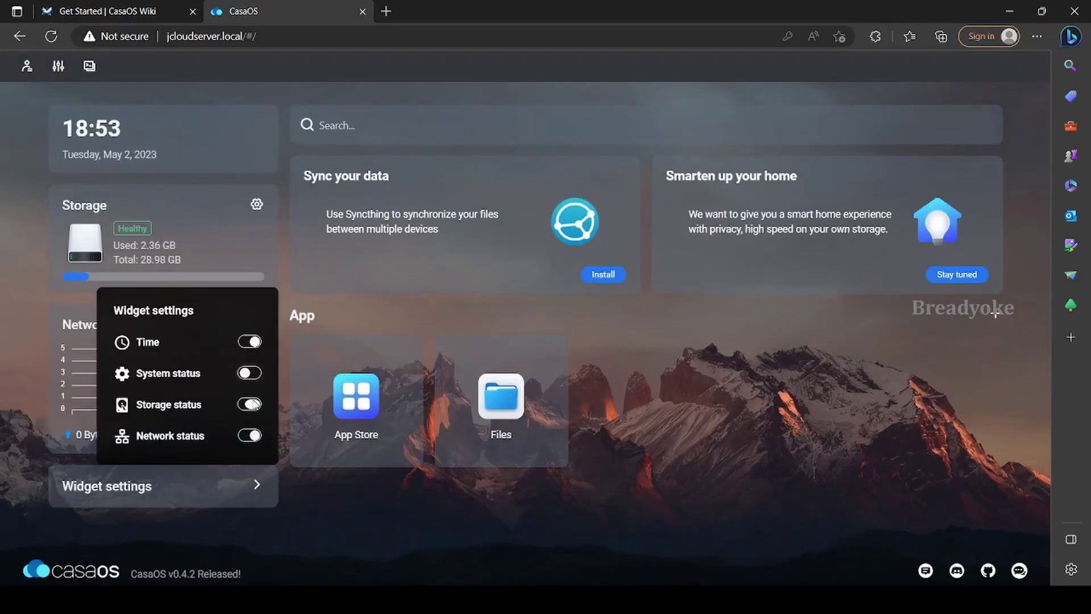
{"action": "left_click", "coordinate": [254, 402]}
{"action": "left_click", "coordinate": [248, 251]}
{"action": "left_click", "coordinate": [251, 430]}
{"action": "left_click", "coordinate": [58, 65]}
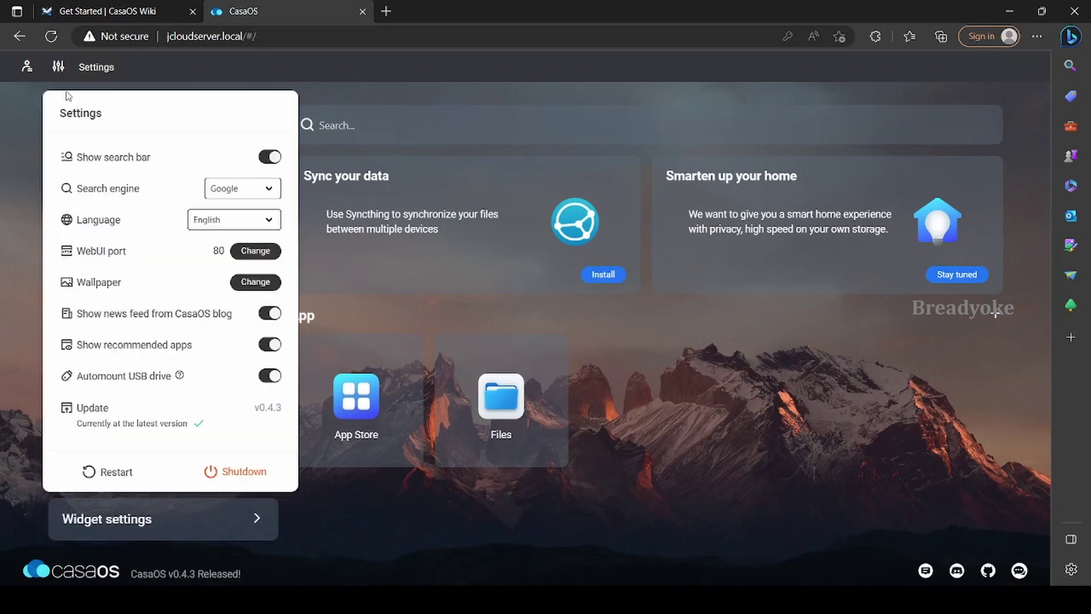
{"action": "left_click", "coordinate": [26, 65]}
{"action": "left_click", "coordinate": [559, 108]}
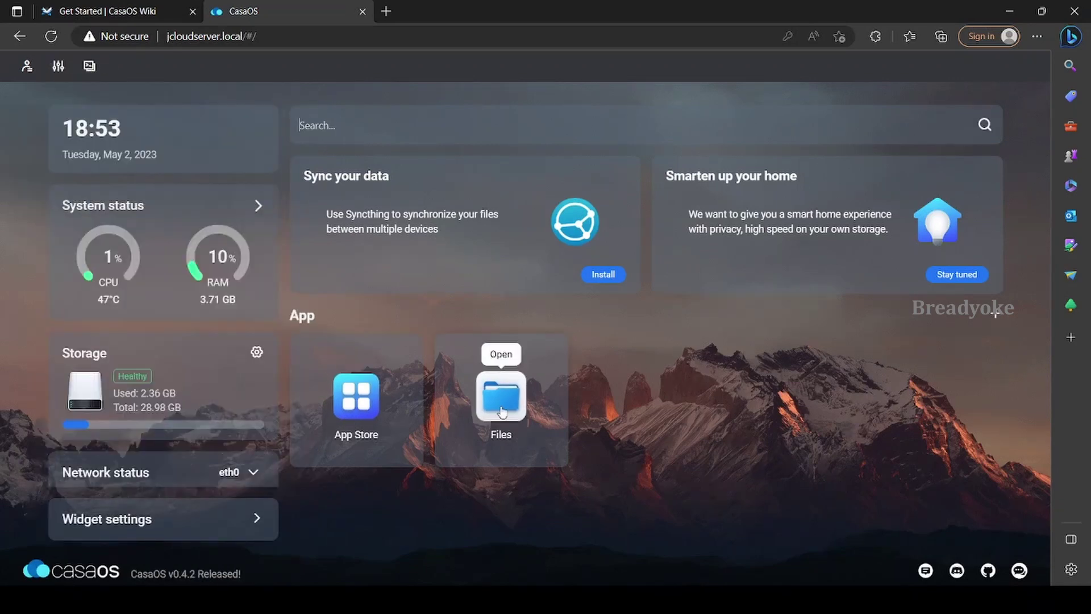
{"action": "left_click", "coordinate": [501, 397]}
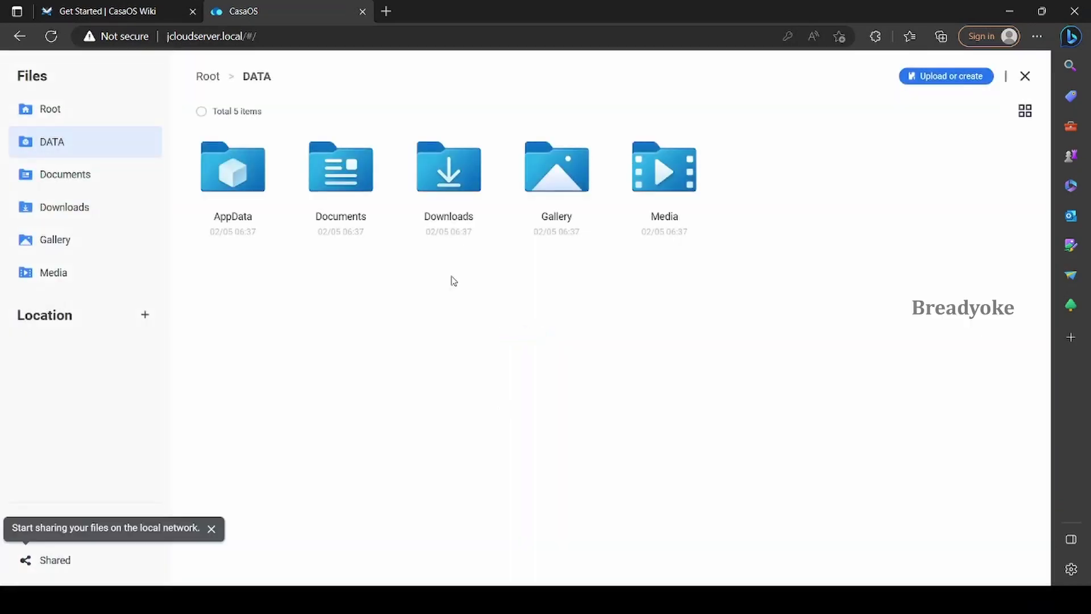
{"action": "left_click", "coordinate": [693, 210]}
{"action": "left_click", "coordinate": [54, 241]}
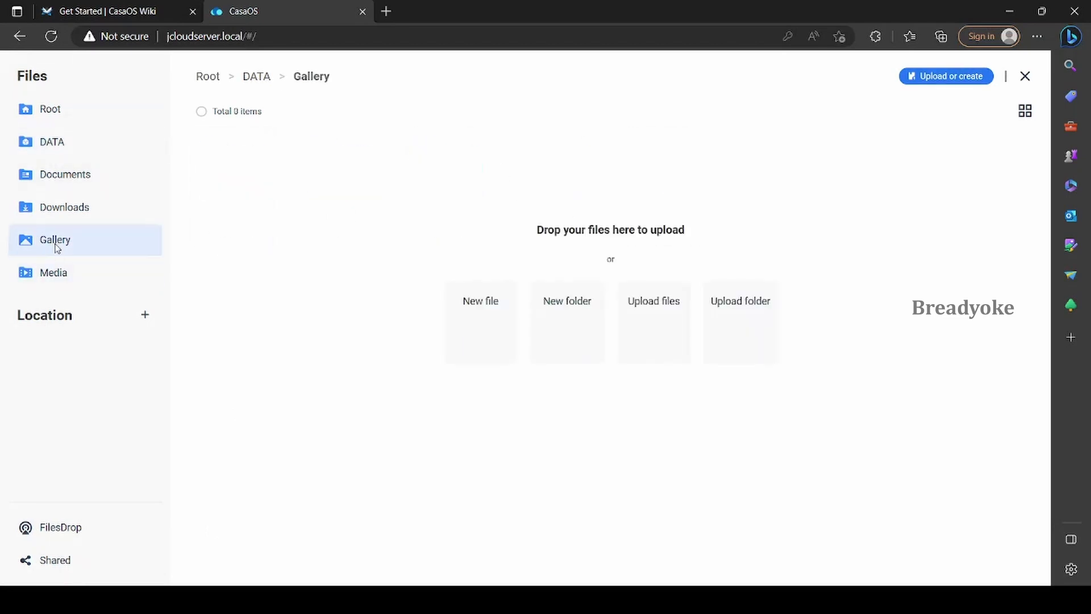
{"action": "left_click", "coordinate": [56, 207]}
{"action": "left_click", "coordinate": [53, 142]}
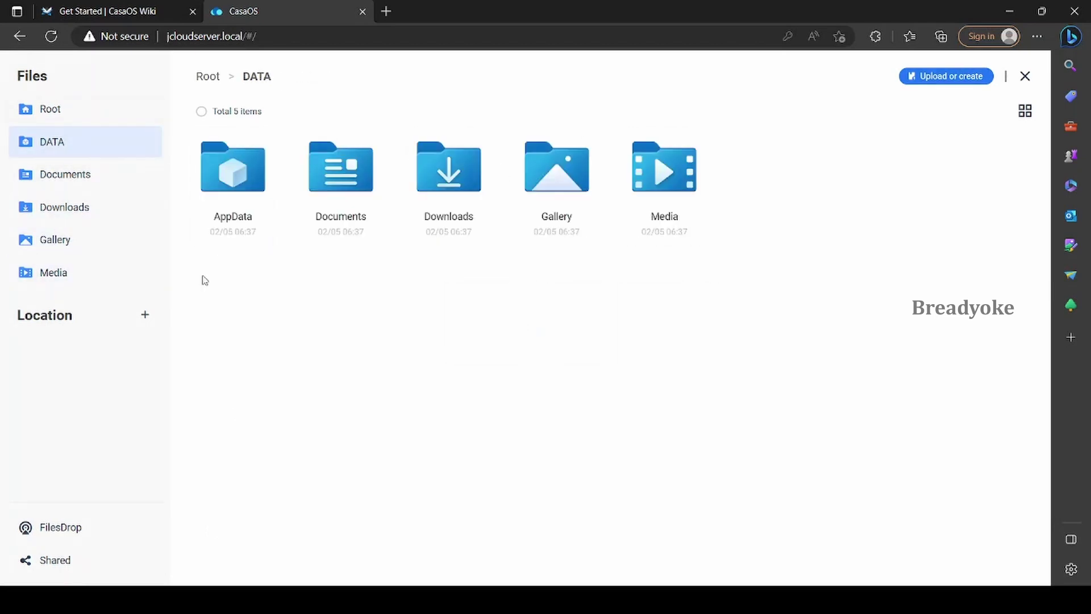
{"action": "left_click", "coordinate": [54, 528]}
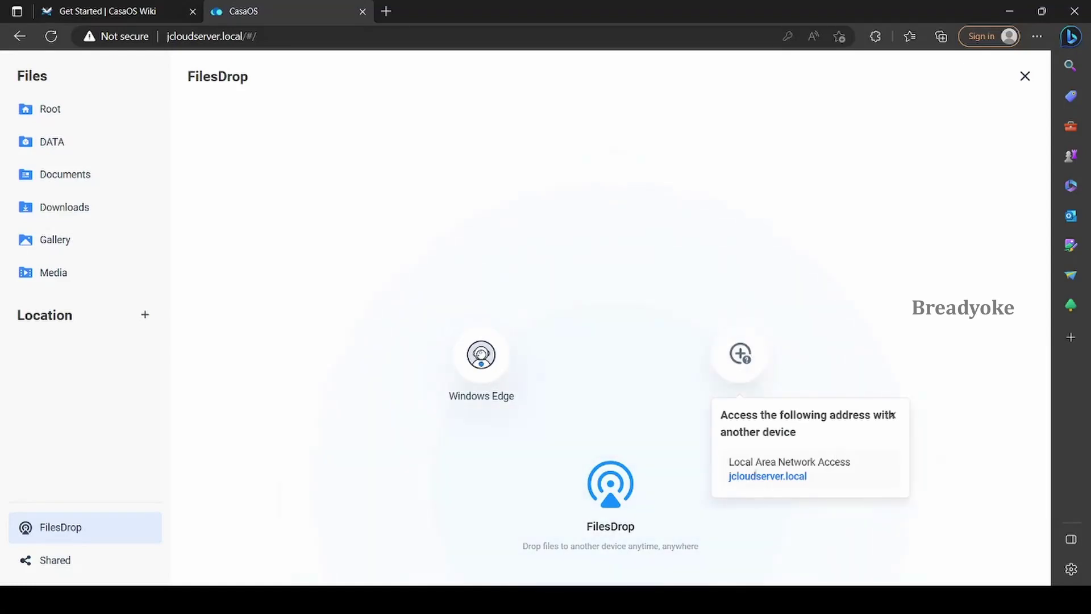
{"action": "left_click", "coordinate": [1025, 76]}
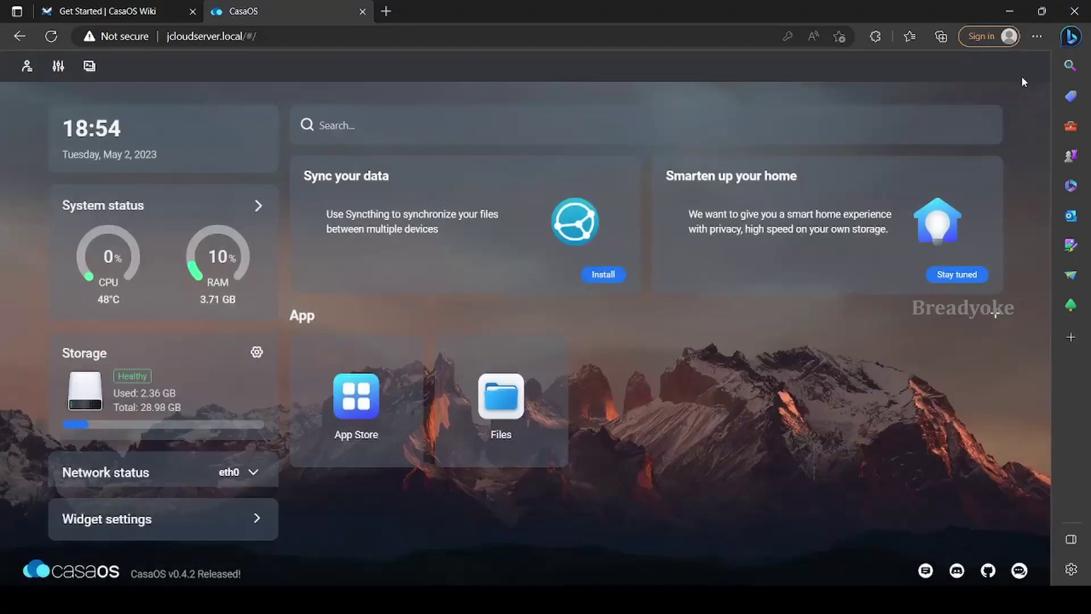
Browse the App Store, checking Mylar3 and VoceChat's arm64 compatibility warning
{"action": "left_click", "coordinate": [356, 392]}
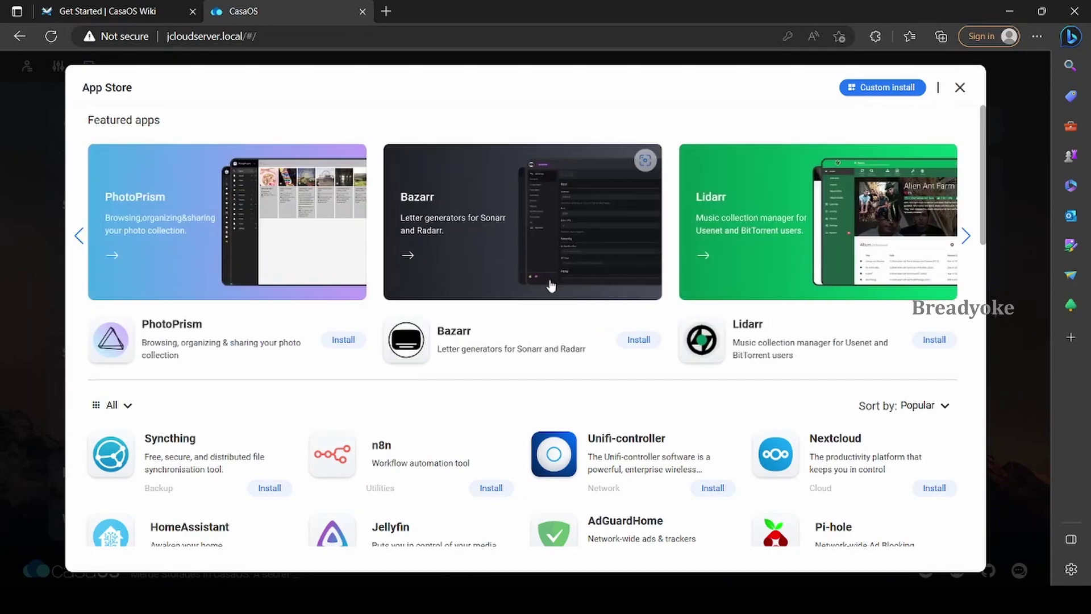
{"action": "scroll", "coordinate": [471, 292], "scroll_direction": "down", "scroll_amount": 20}
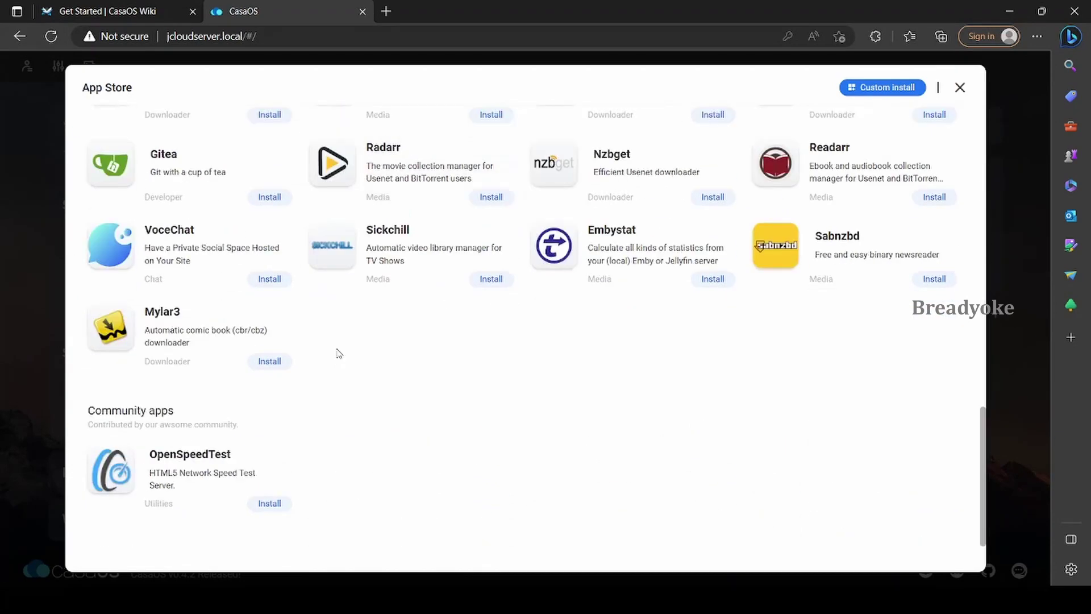
{"action": "scroll", "coordinate": [343, 324], "scroll_direction": "up", "scroll_amount": 2}
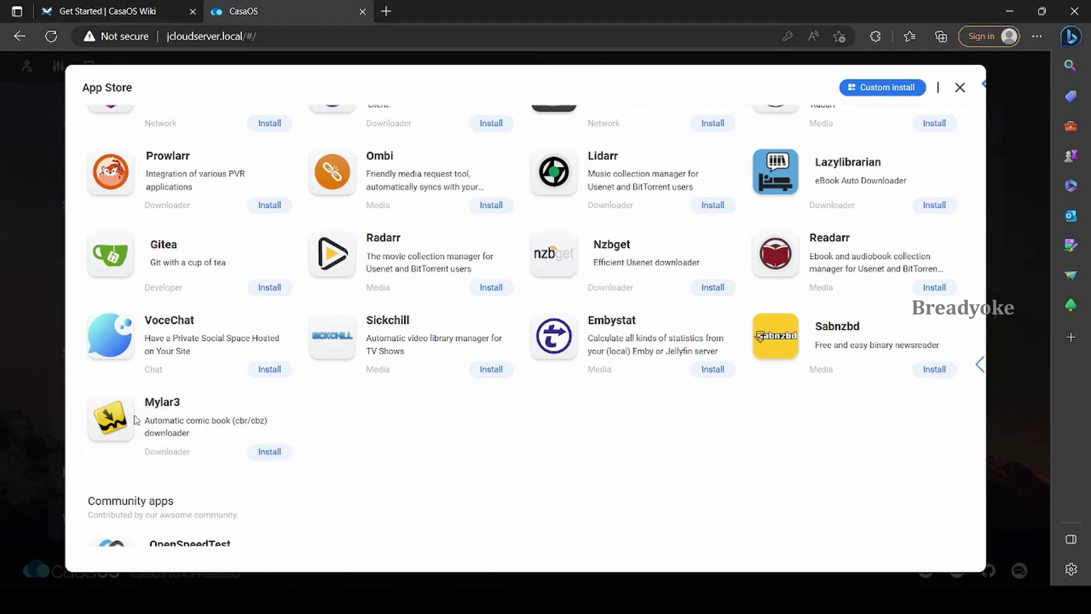
{"action": "left_click", "coordinate": [159, 409]}
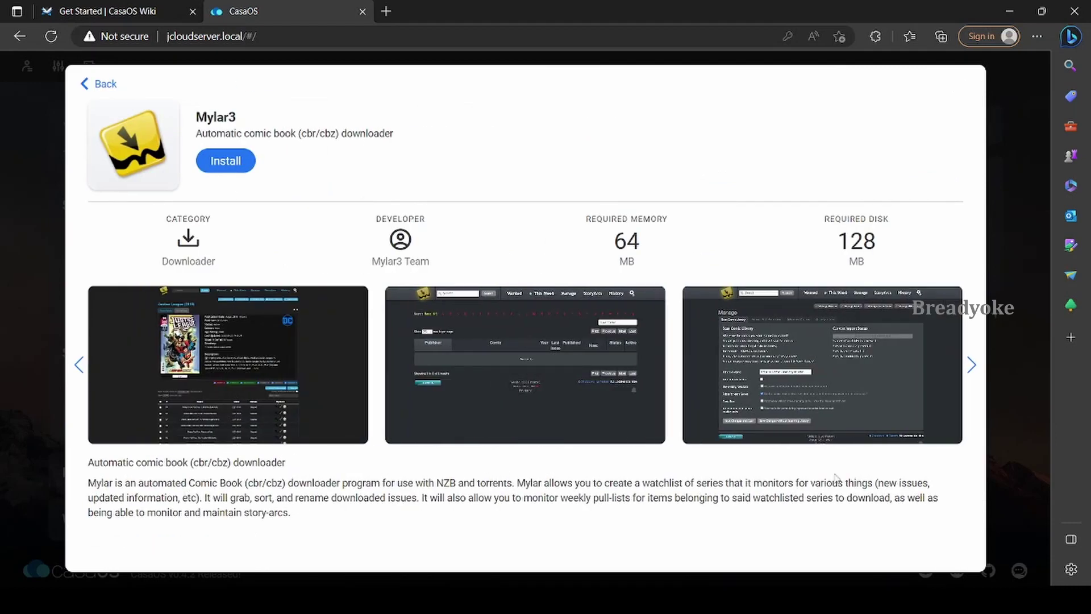
{"action": "left_click", "coordinate": [101, 84]}
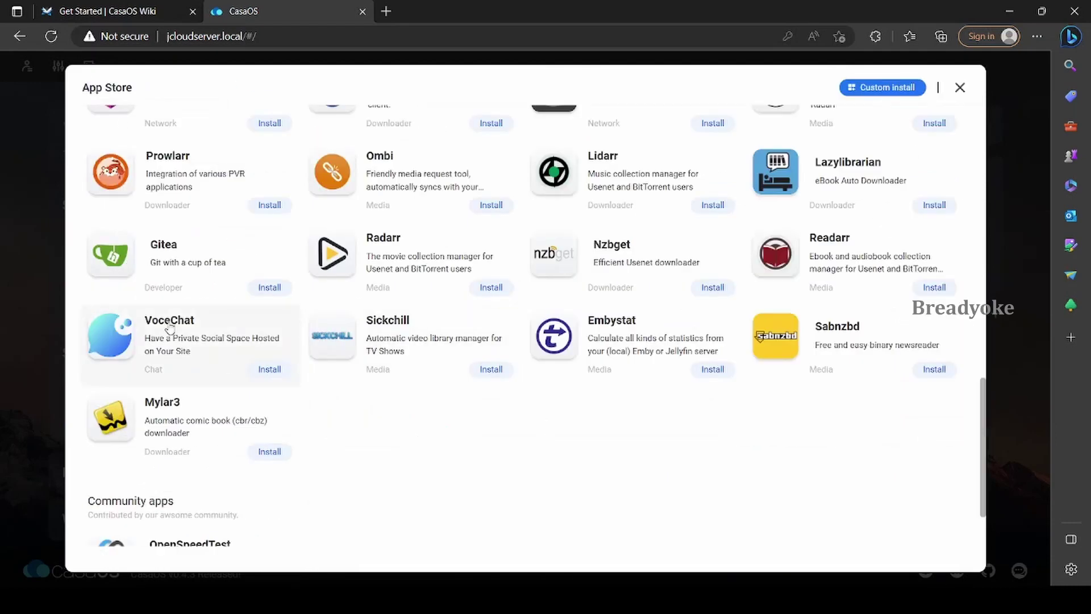
{"action": "left_click", "coordinate": [118, 335]}
{"action": "double_click", "coordinate": [323, 179]}
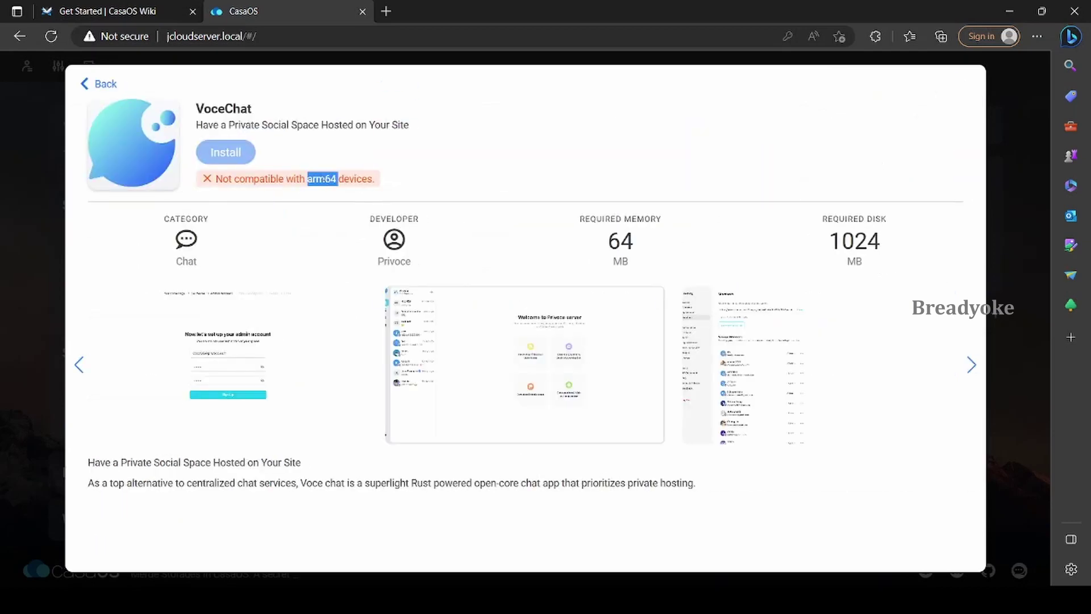
{"action": "left_click", "coordinate": [325, 286]}
{"action": "left_click", "coordinate": [84, 88]}
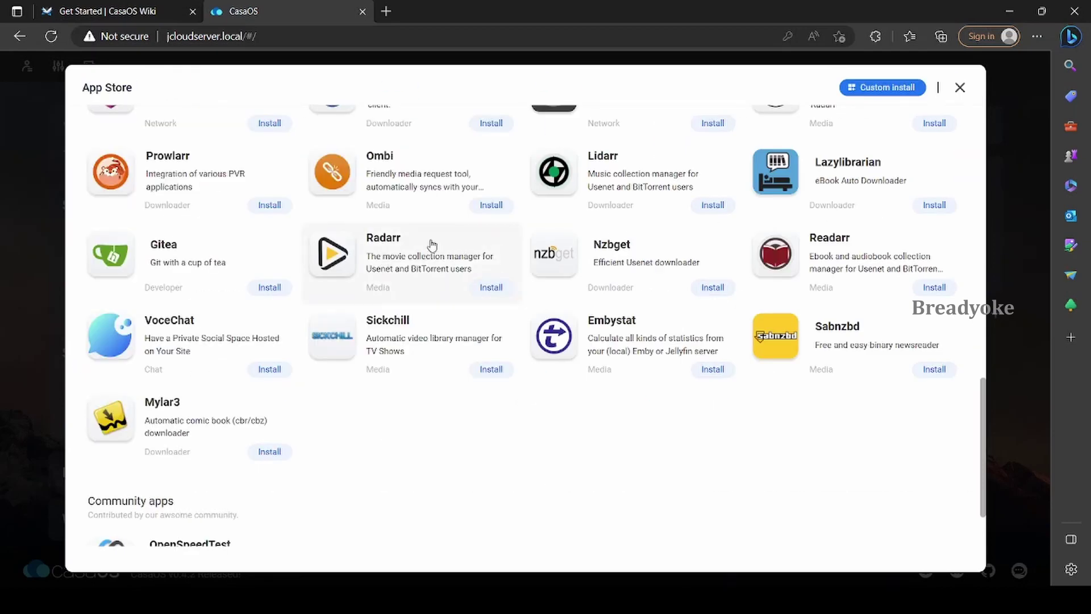
Look over the Radarr and Bazarr app details in the App Store
{"action": "left_click", "coordinate": [432, 243]}
{"action": "left_click", "coordinate": [84, 88]}
{"action": "scroll", "coordinate": [710, 226], "scroll_direction": "up", "scroll_amount": 3}
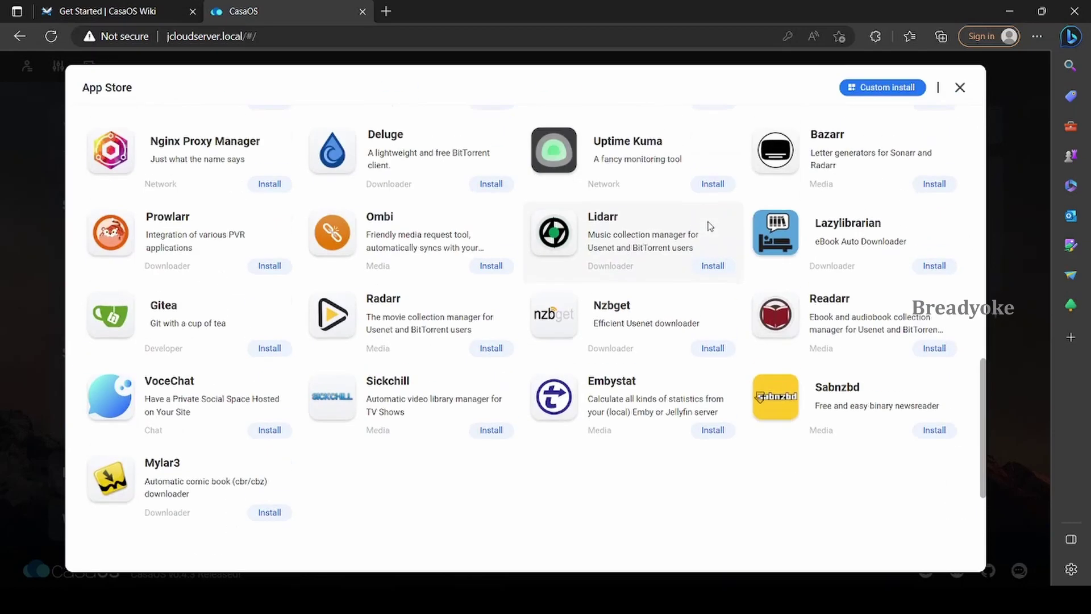
{"action": "scroll", "coordinate": [727, 223], "scroll_direction": "up", "scroll_amount": 1}
{"action": "left_click", "coordinate": [779, 287]}
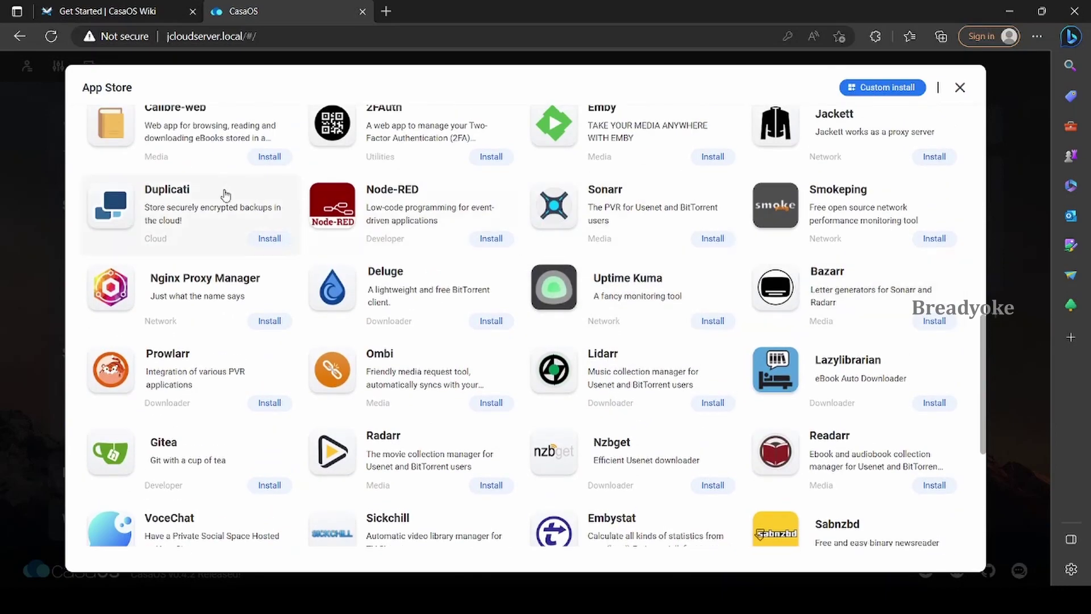
{"action": "left_click", "coordinate": [84, 85]}
Install Plex from the App Store and open its new dashboard tile
{"action": "scroll", "coordinate": [378, 185], "scroll_direction": "up", "scroll_amount": 2}
{"action": "scroll", "coordinate": [379, 181], "scroll_direction": "up", "scroll_amount": 6}
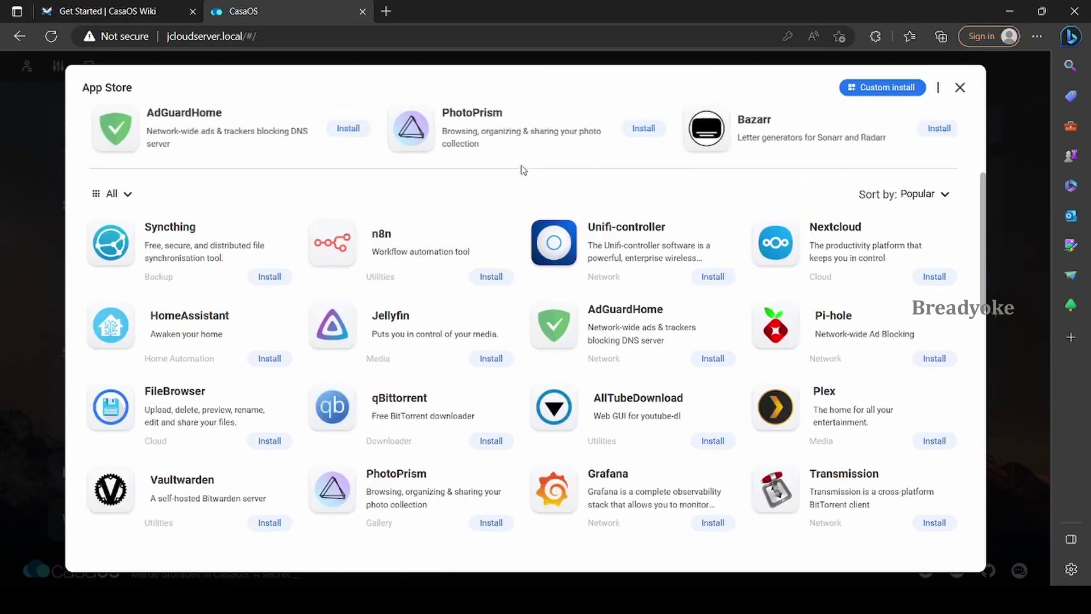
{"action": "scroll", "coordinate": [533, 170], "scroll_direction": "up", "scroll_amount": 2}
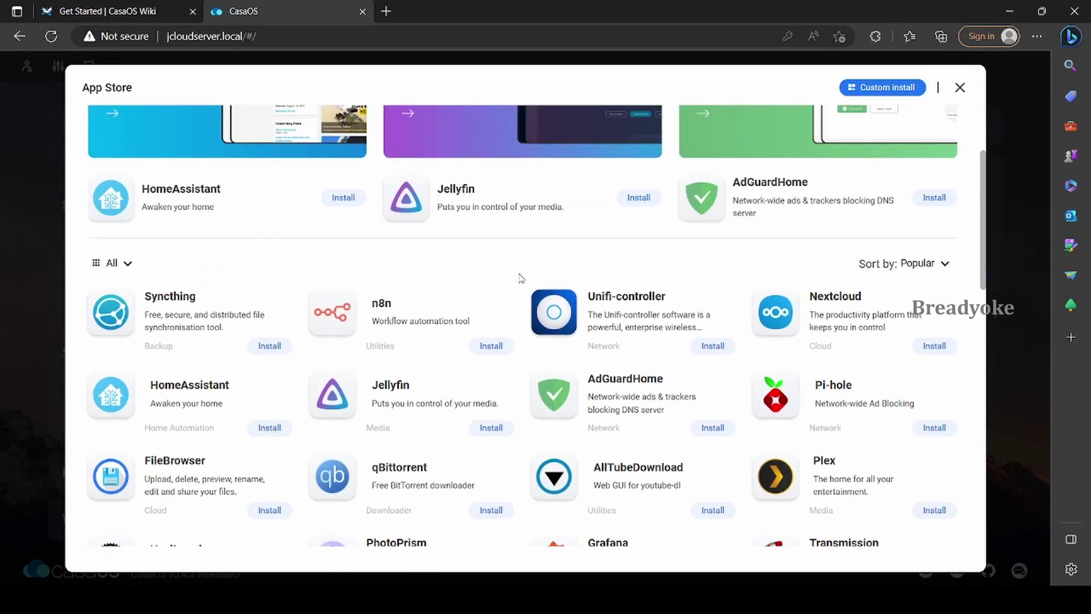
{"action": "scroll", "coordinate": [521, 278], "scroll_direction": "down", "scroll_amount": 3}
{"action": "left_click", "coordinate": [932, 340]}
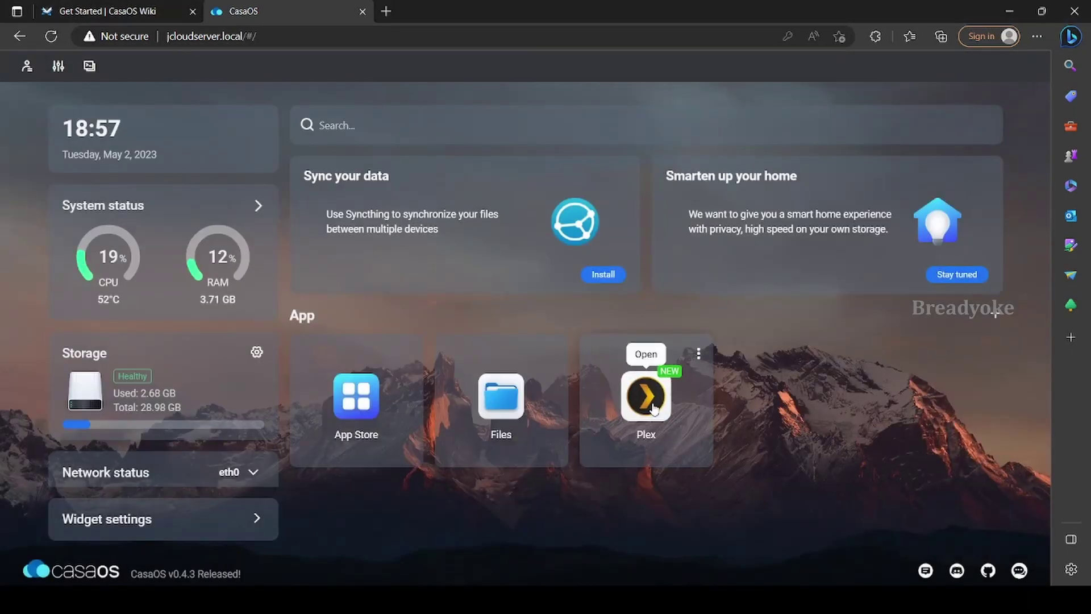
{"action": "left_click", "coordinate": [653, 409]}
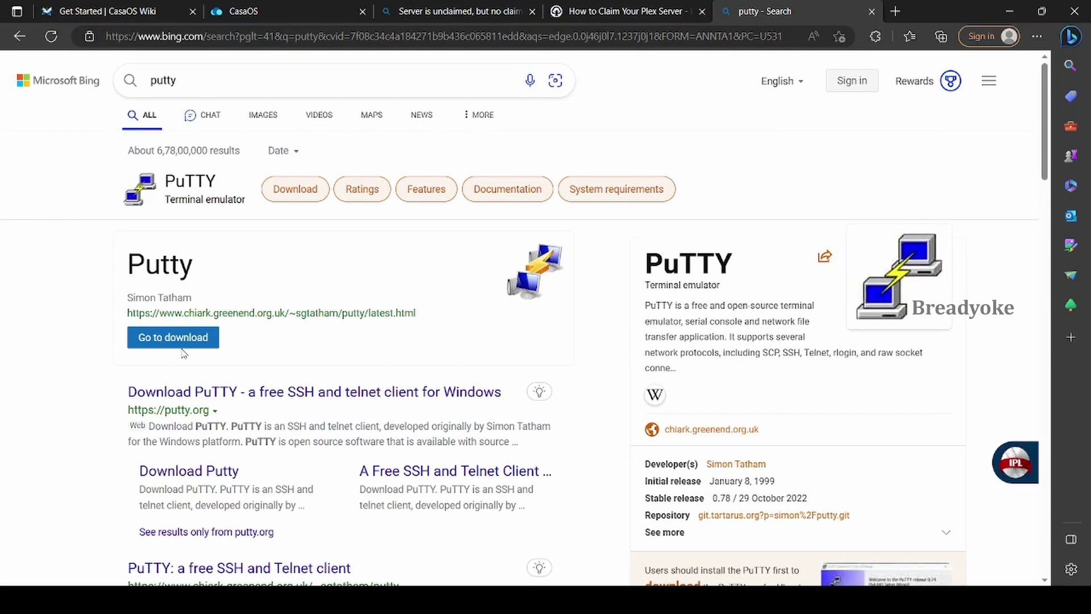
Download the 64-bit x86 putty.exe from putty.org's latest-release download page
{"action": "left_click", "coordinate": [184, 395]}
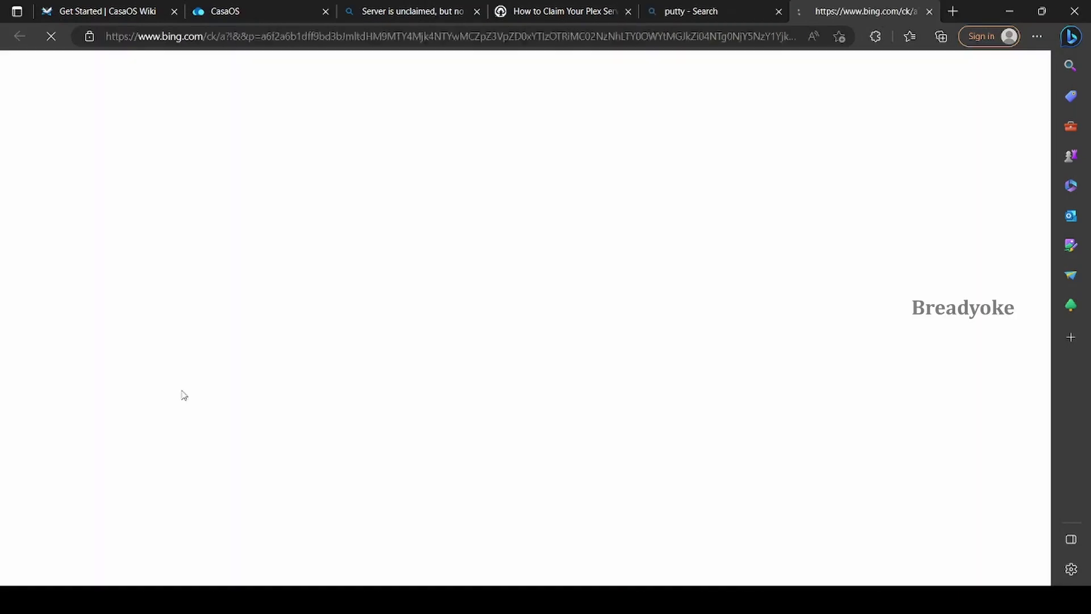
{"action": "scroll", "coordinate": [387, 394], "scroll_direction": "down", "scroll_amount": 2}
{"action": "scroll", "coordinate": [386, 395], "scroll_direction": "up", "scroll_amount": 2}
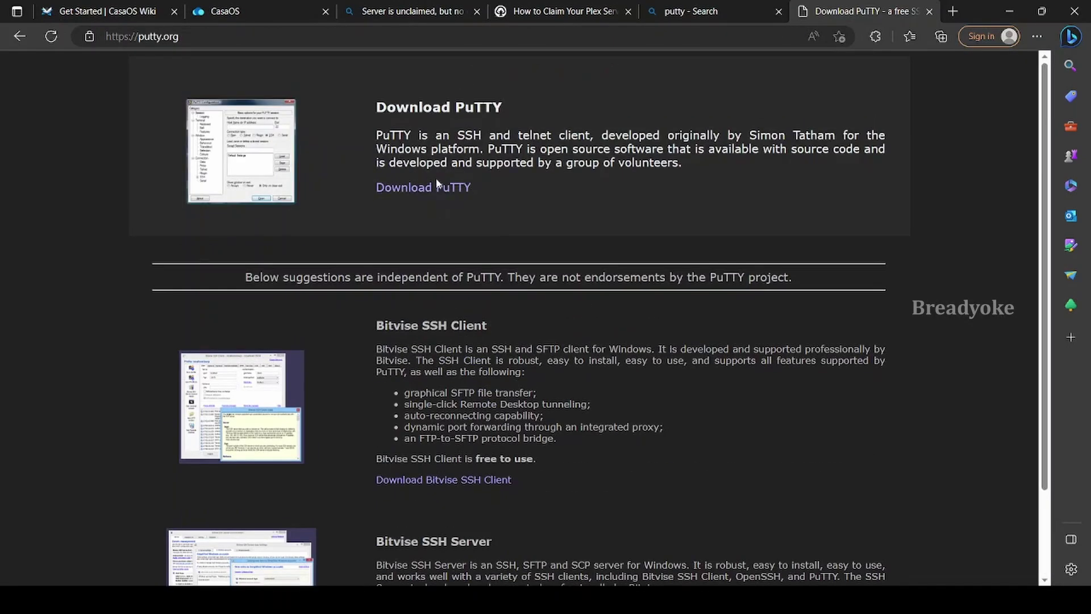
{"action": "left_click", "coordinate": [438, 186]}
{"action": "scroll", "coordinate": [262, 378], "scroll_direction": "down", "scroll_amount": 9}
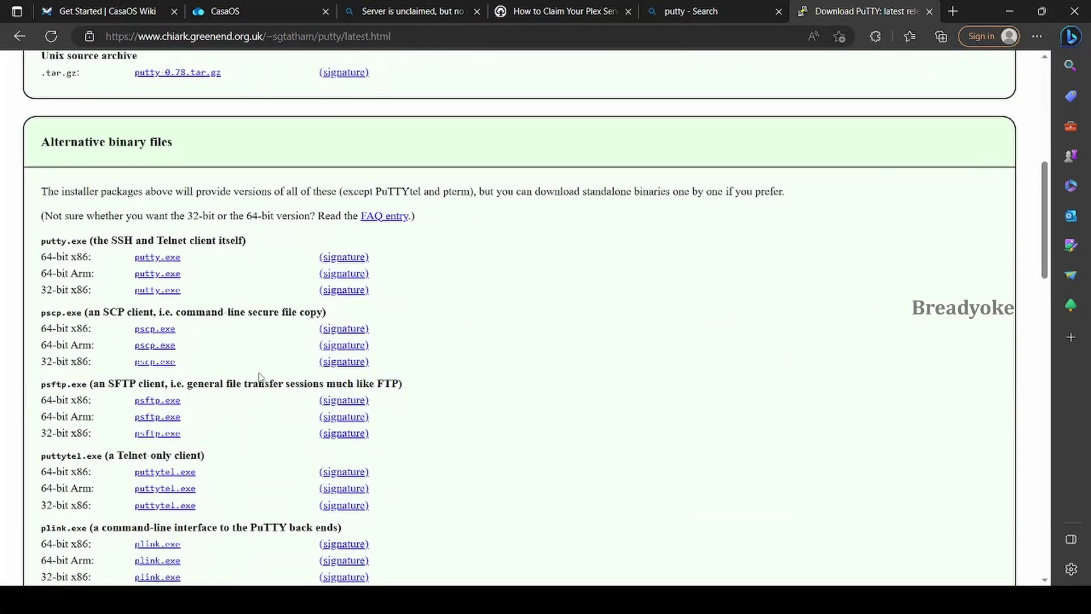
{"action": "left_click", "coordinate": [165, 260]}
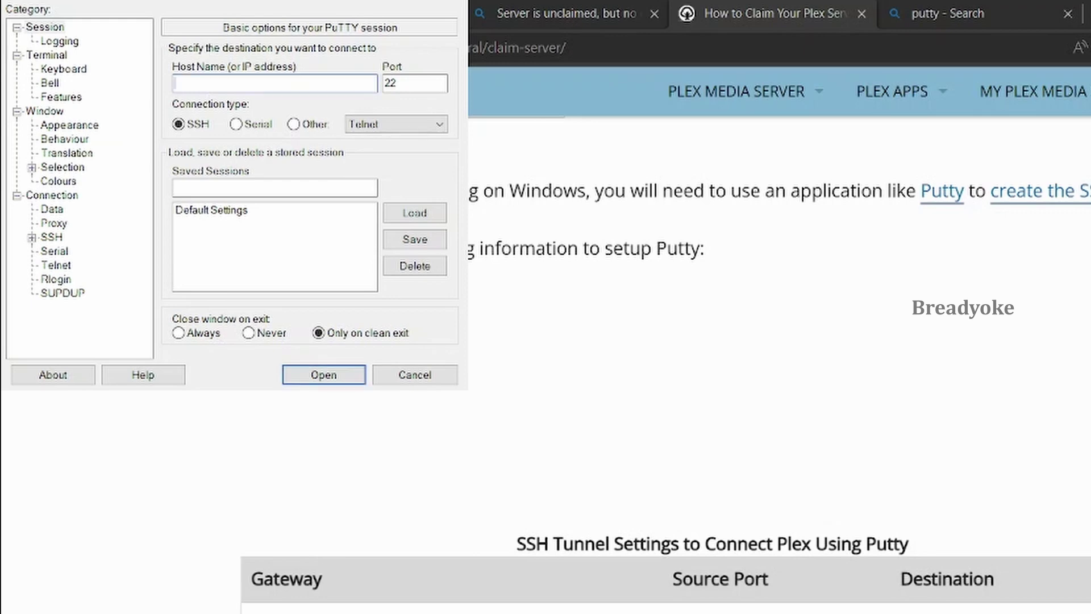
Add an SSH tunnel from source port 8888 to destination localhost:32400
{"action": "left_click", "coordinate": [32, 238]}
{"action": "left_click", "coordinate": [71, 321]}
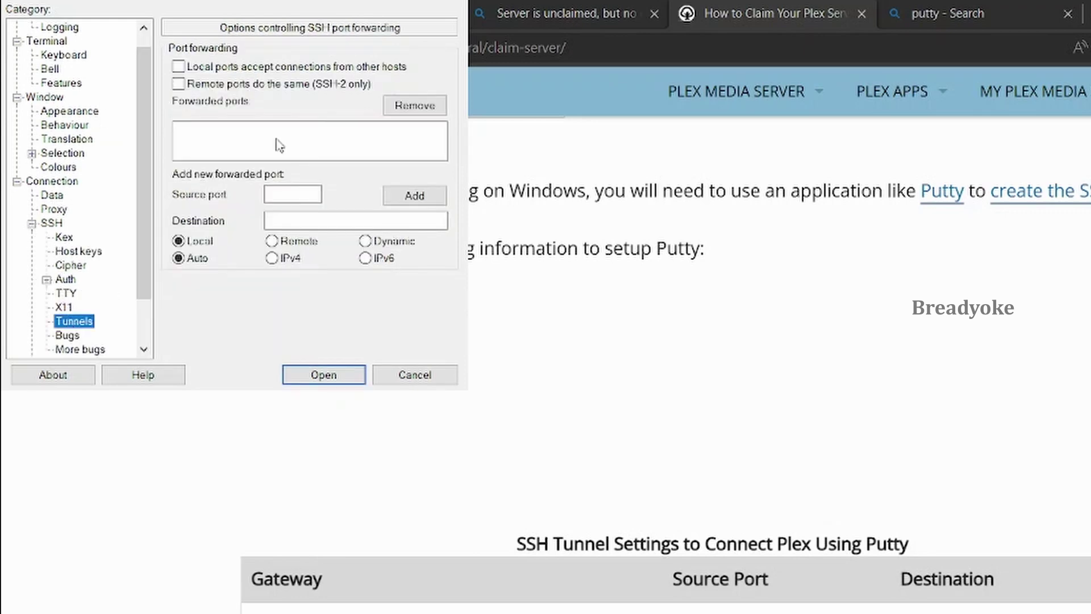
{"action": "left_click", "coordinate": [242, 142]}
{"action": "left_click", "coordinate": [294, 193]}
{"action": "type", "text": "8888"}
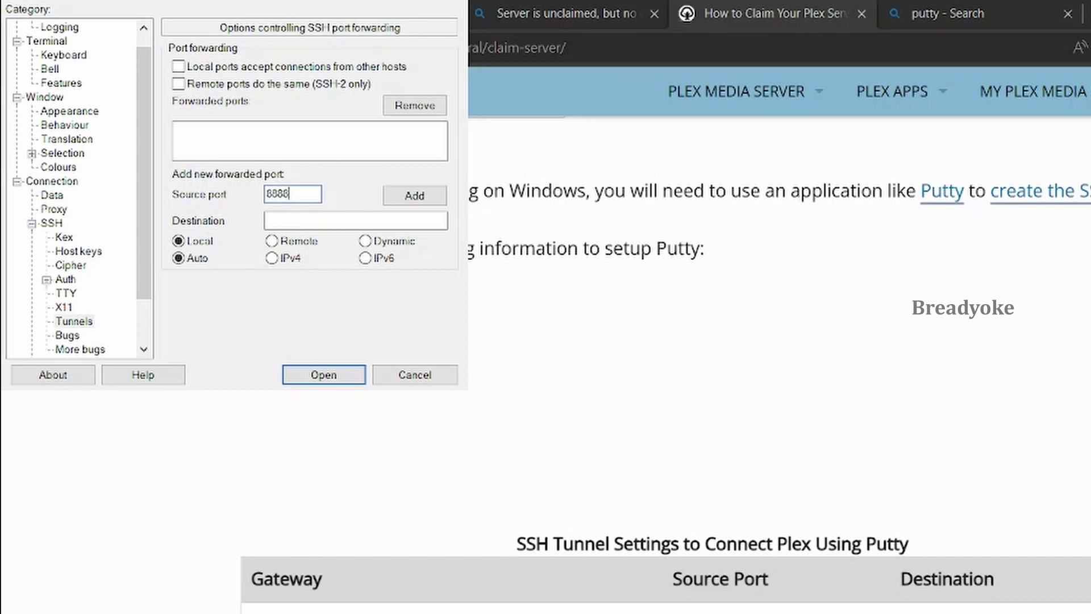
{"action": "left_click", "coordinate": [297, 221]}
{"action": "type", "text": "localhost:32400"}
Set the host to 192.168.1.8 and save the session as 'casaes'
{"action": "scroll", "coordinate": [54, 37], "scroll_direction": "up", "scroll_amount": 1}
{"action": "left_click", "coordinate": [45, 27]}
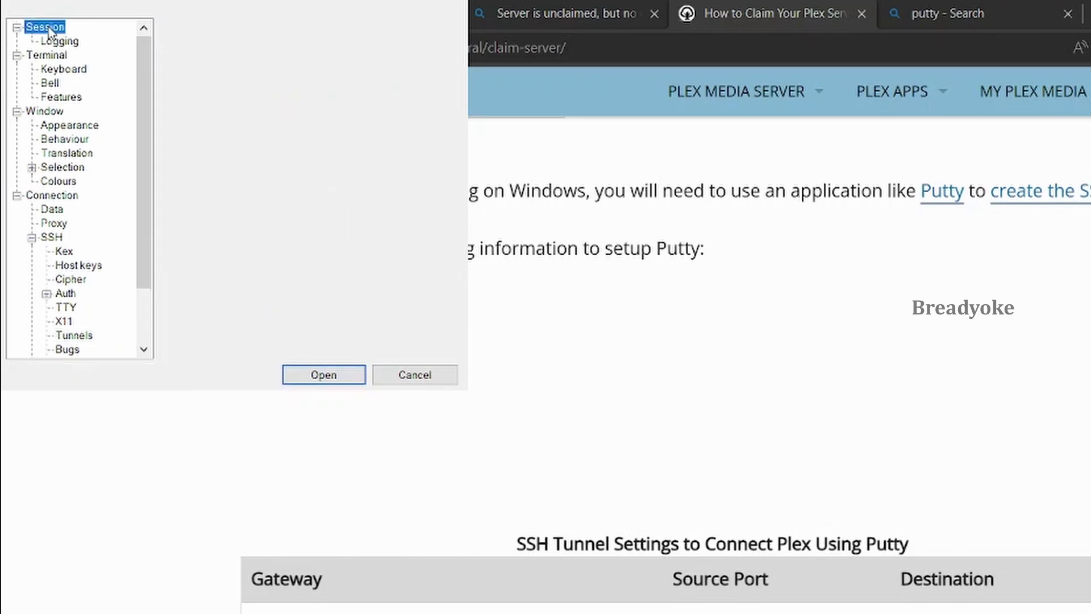
{"action": "type", "text": "192.168.1.8"}
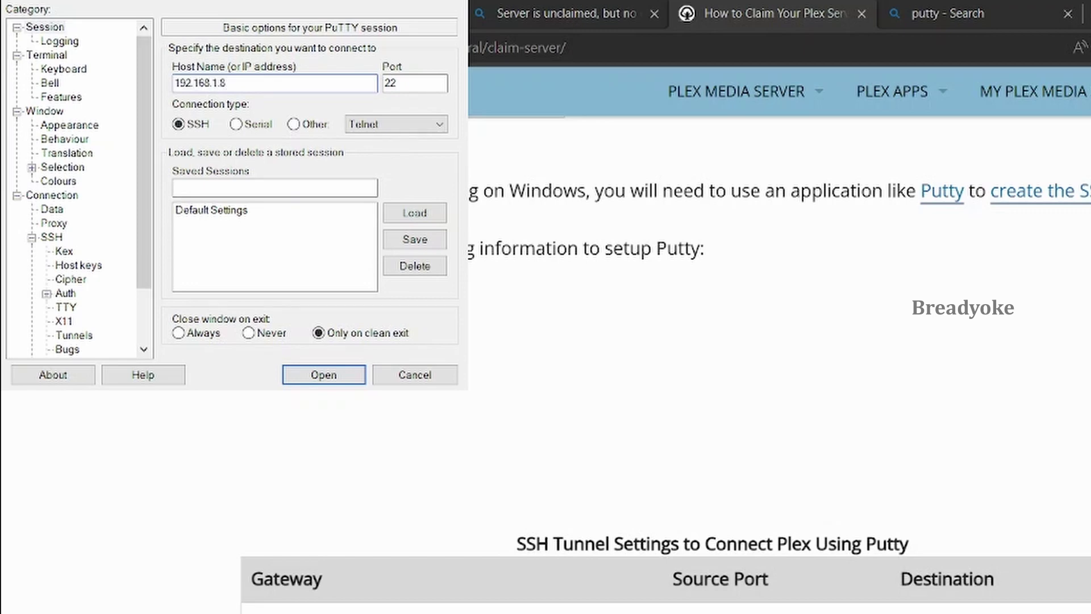
{"action": "left_click", "coordinate": [359, 188]}
{"action": "type", "text": "casaes"}
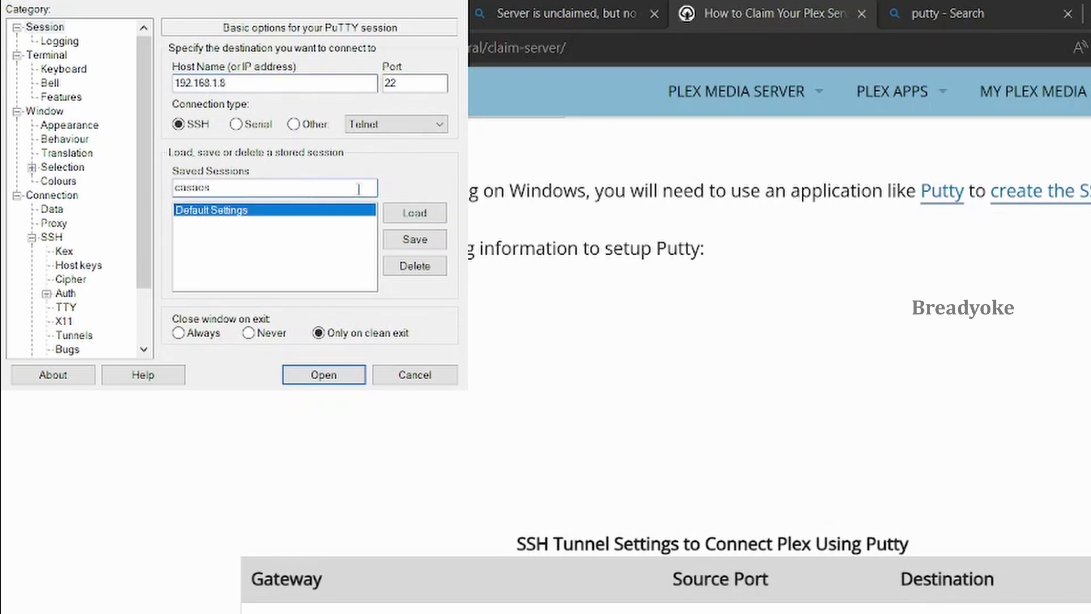
{"action": "left_click", "coordinate": [415, 240]}
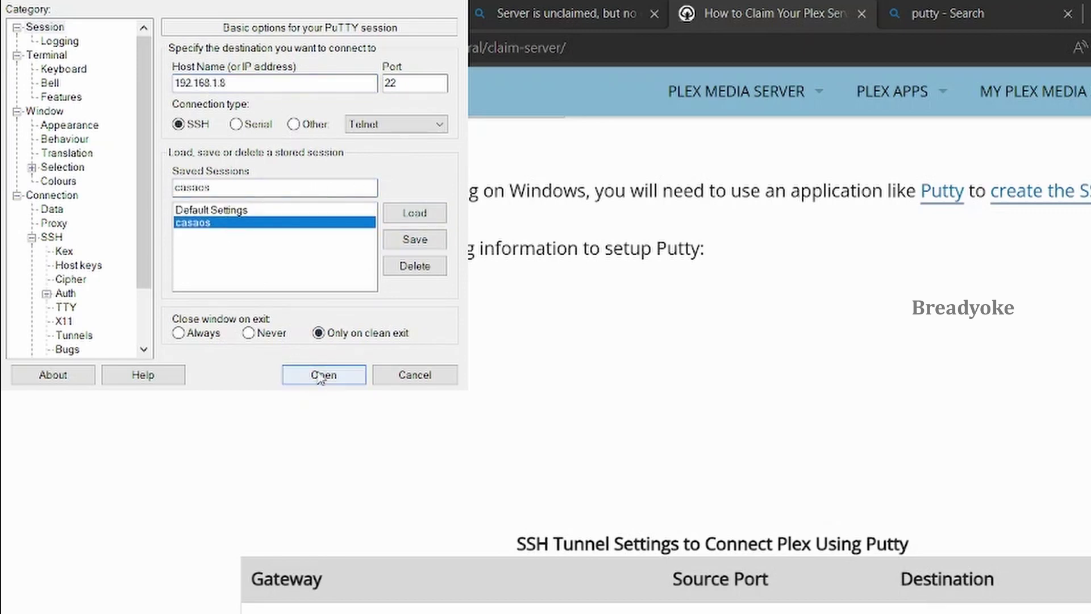
Open the SSH connection to the server and enter the login name
{"action": "left_click", "coordinate": [323, 375]}
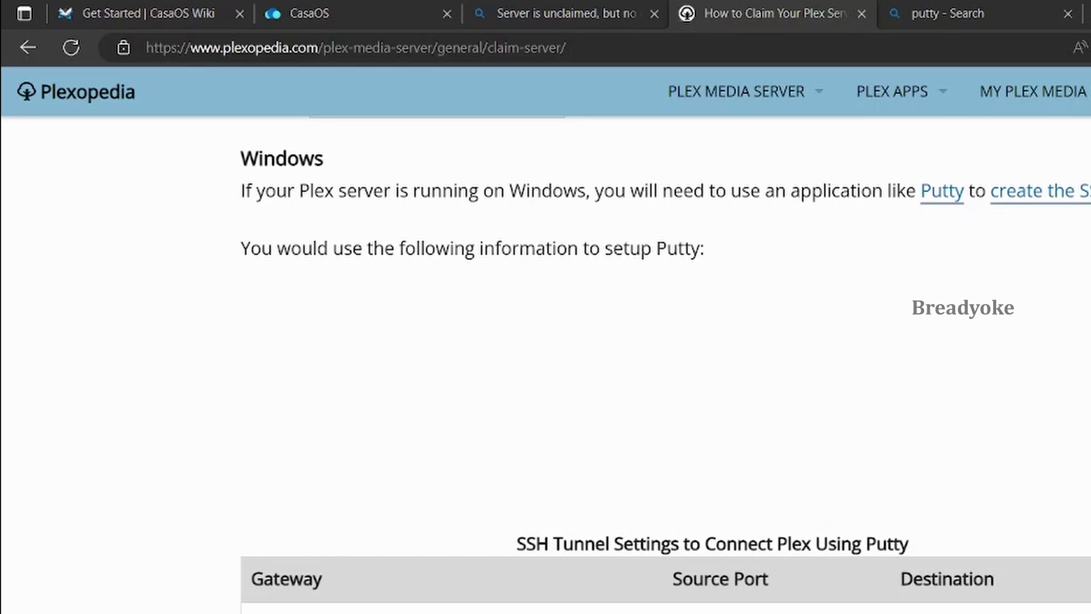
{"action": "type", "text": "casa"}
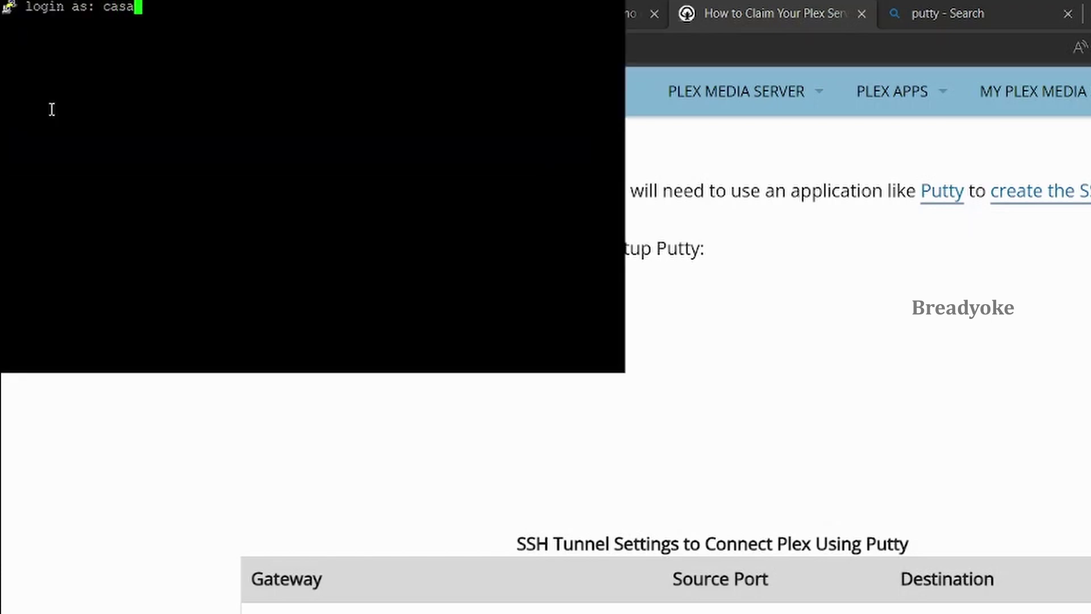
{"action": "type", "text": "os"}
{"action": "key", "text": "Return"}
{"action": "key", "text": "Return"}
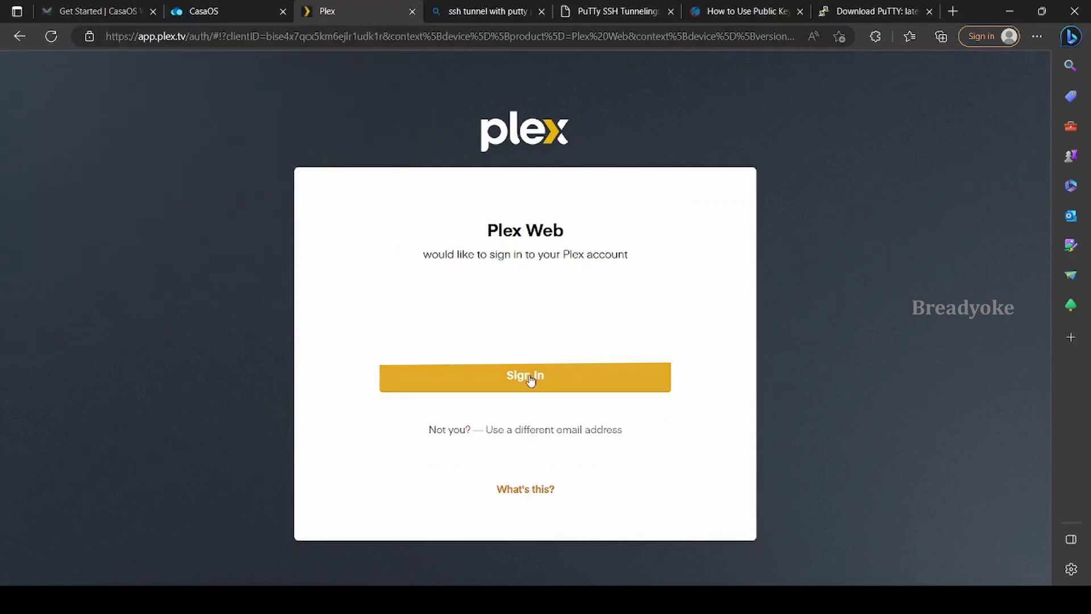
Sign in to Plex, dismiss the How Plex Works introduction and the Plex Pass offer
{"action": "left_click", "coordinate": [529, 375]}
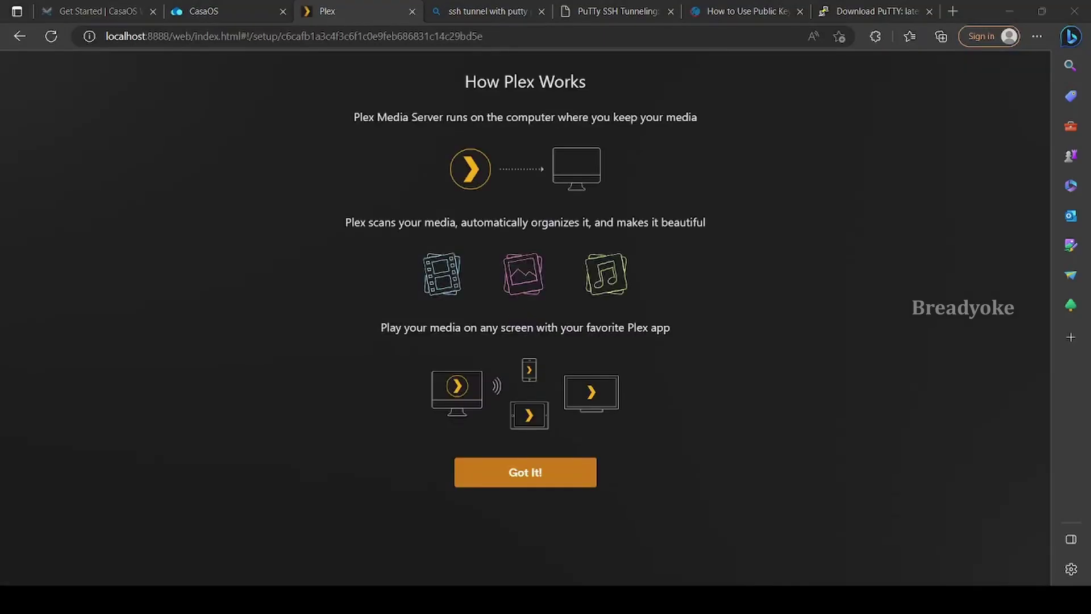
{"action": "left_click", "coordinate": [523, 471]}
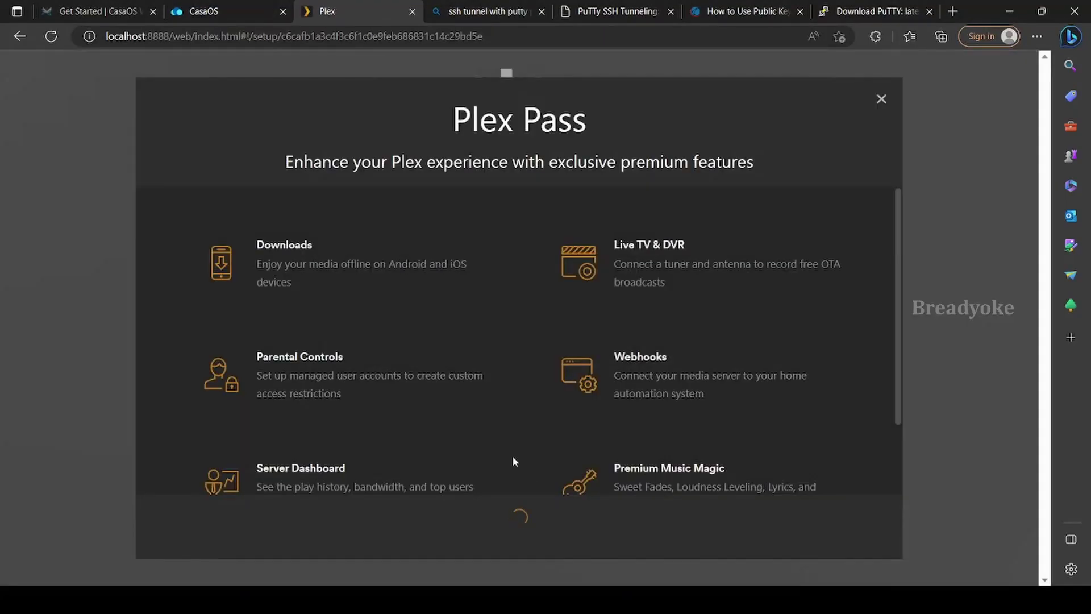
{"action": "scroll", "coordinate": [459, 300], "scroll_direction": "down", "scroll_amount": 2}
{"action": "left_click", "coordinate": [881, 100]}
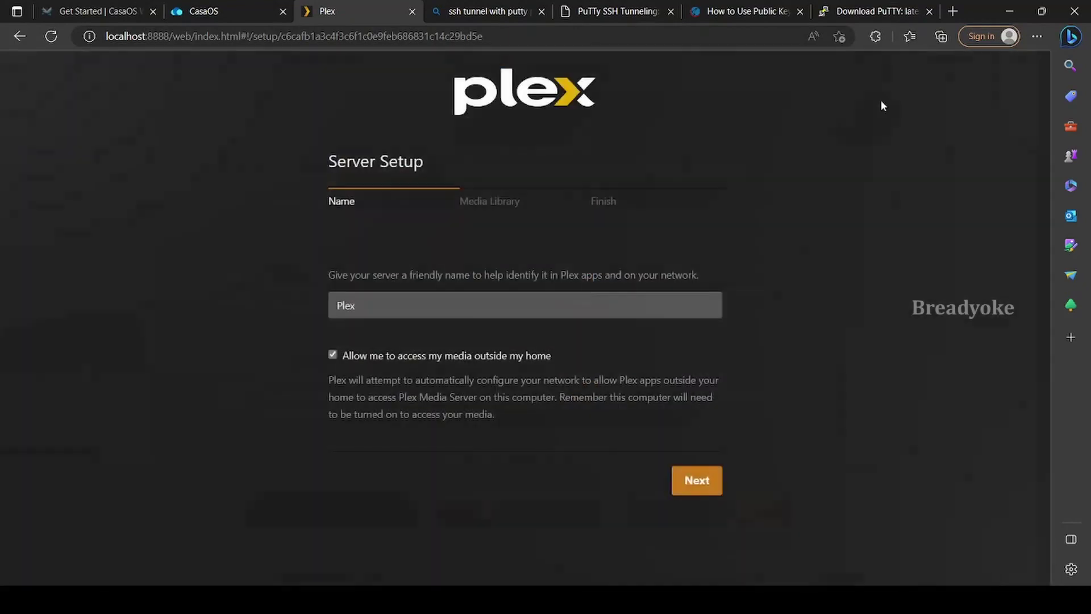
Name the server JPlex with outside-home access turned off, and continue
{"action": "left_click", "coordinate": [392, 297]}
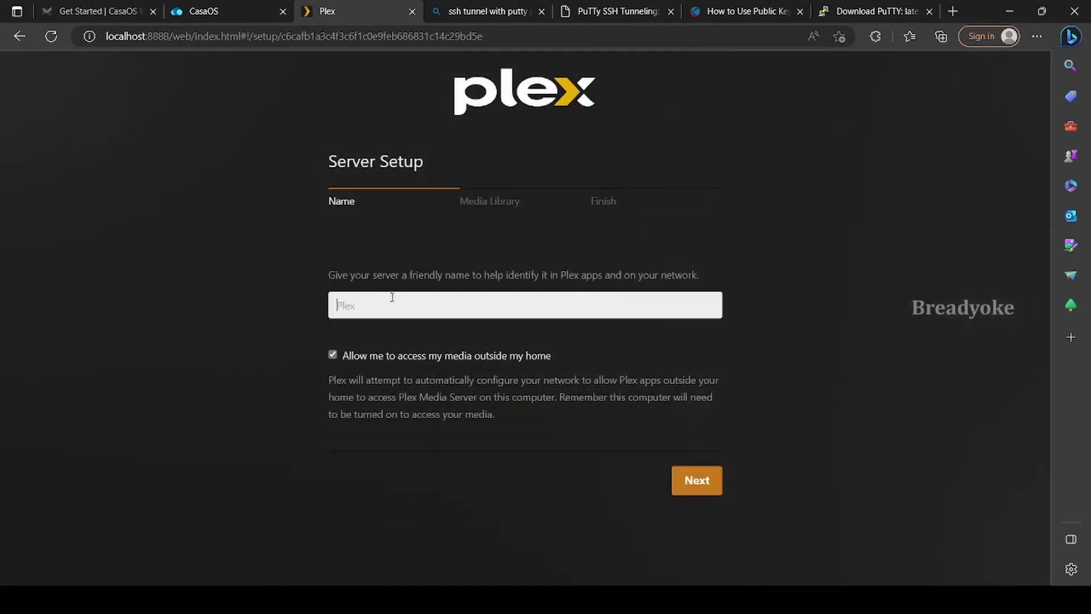
{"action": "type", "text": "J"}
{"action": "left_click", "coordinate": [333, 356]}
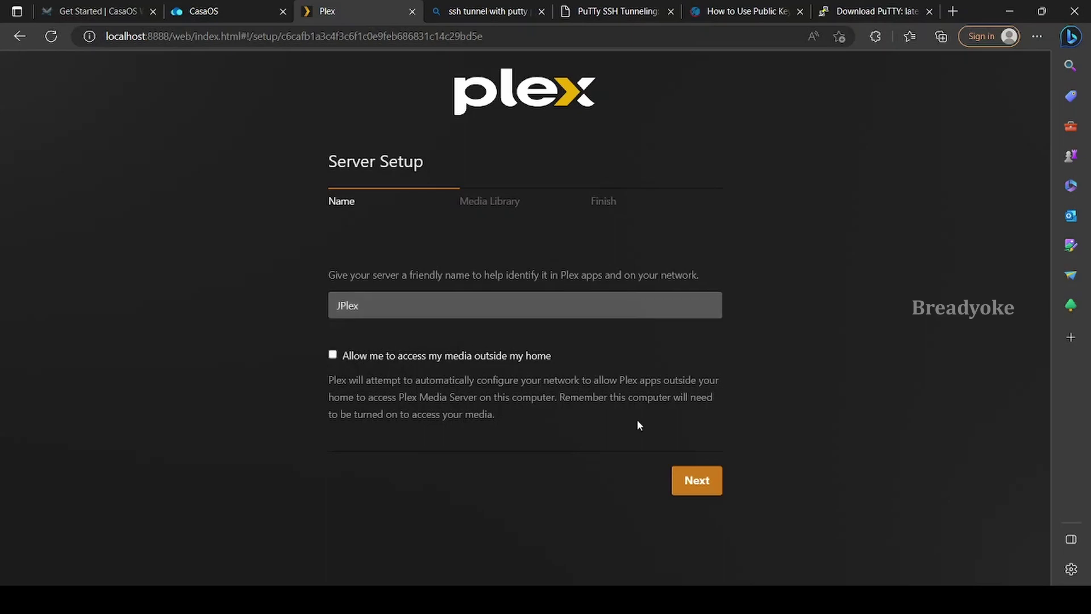
{"action": "left_click", "coordinate": [696, 481]}
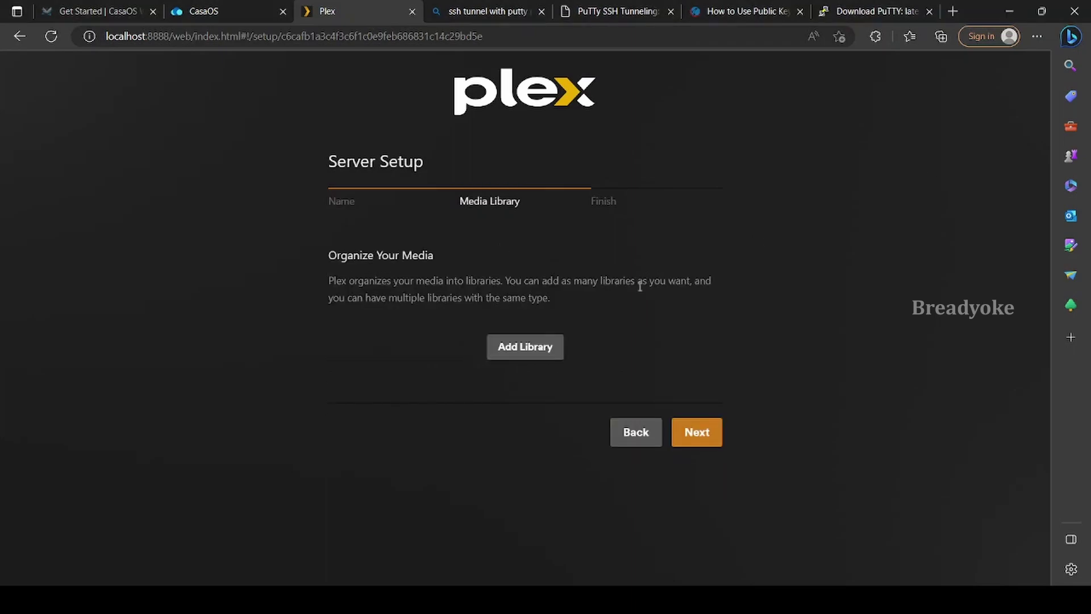
Create a Movies library with the folder /Media/Movies
{"action": "left_click", "coordinate": [543, 341]}
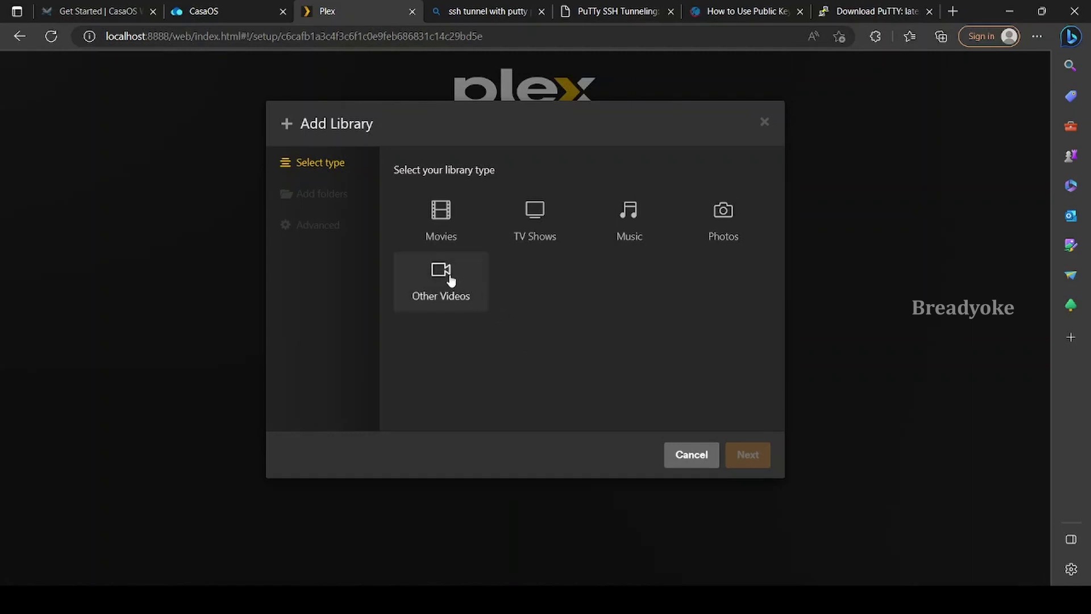
{"action": "left_click", "coordinate": [441, 219]}
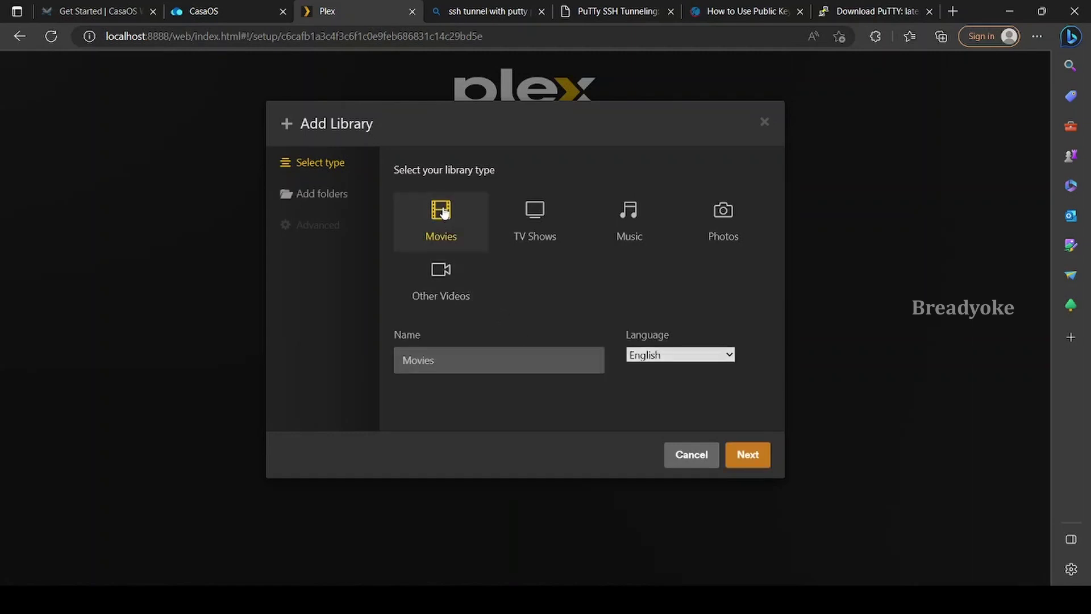
{"action": "left_click", "coordinate": [744, 454]}
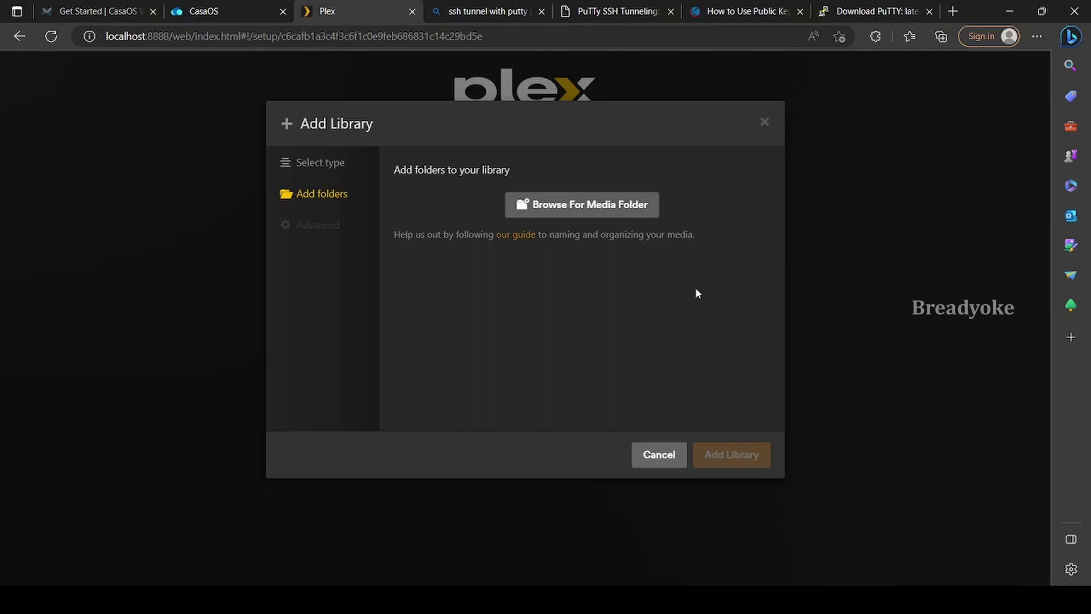
{"action": "left_click", "coordinate": [581, 204]}
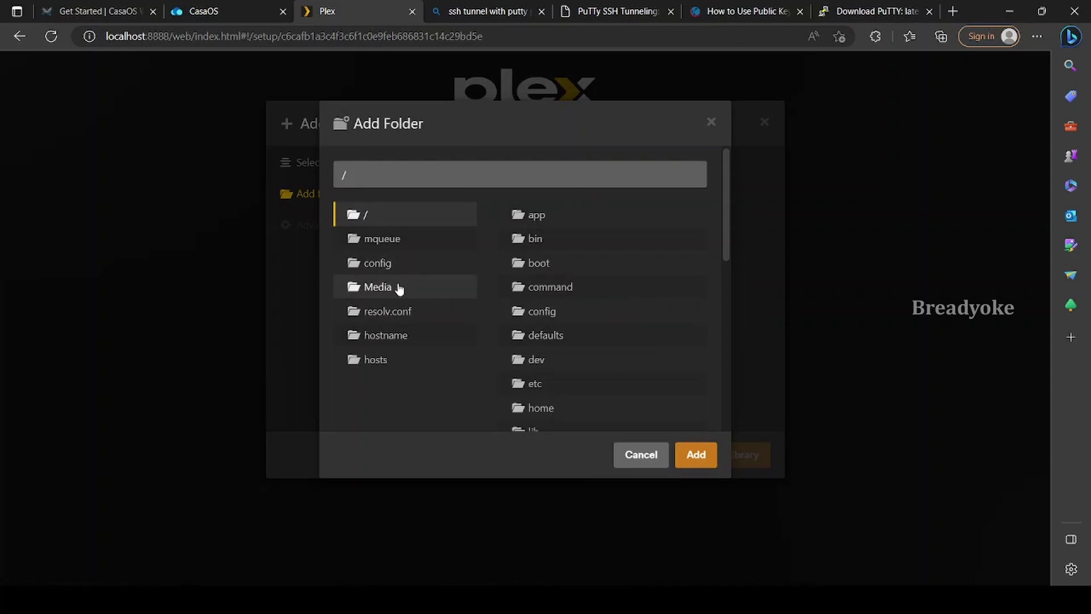
{"action": "left_click", "coordinate": [399, 289]}
{"action": "left_click", "coordinate": [561, 213]}
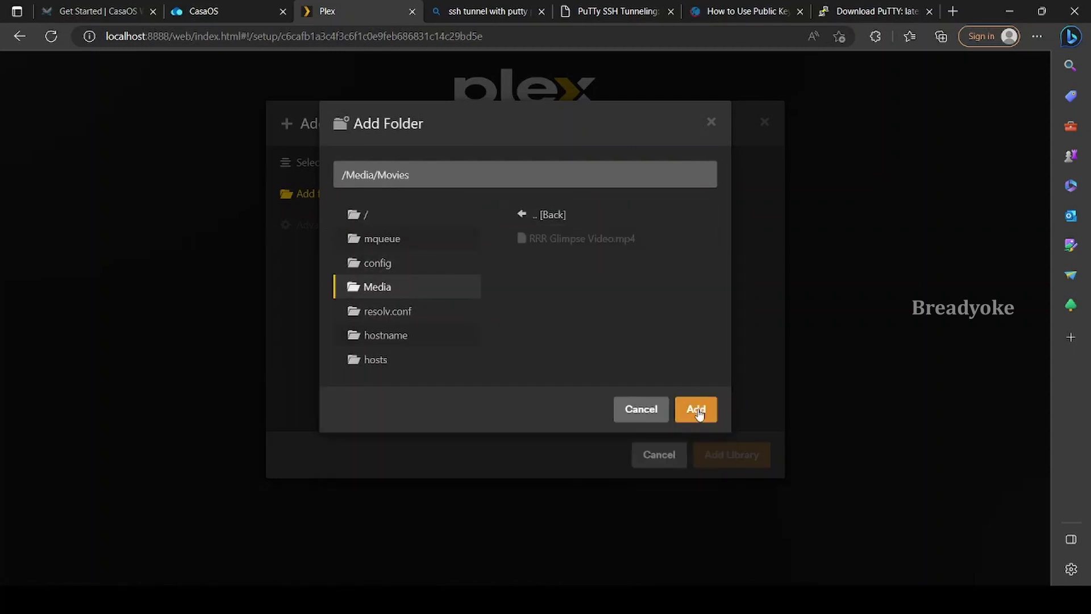
{"action": "left_click", "coordinate": [696, 409]}
{"action": "left_click", "coordinate": [747, 455]}
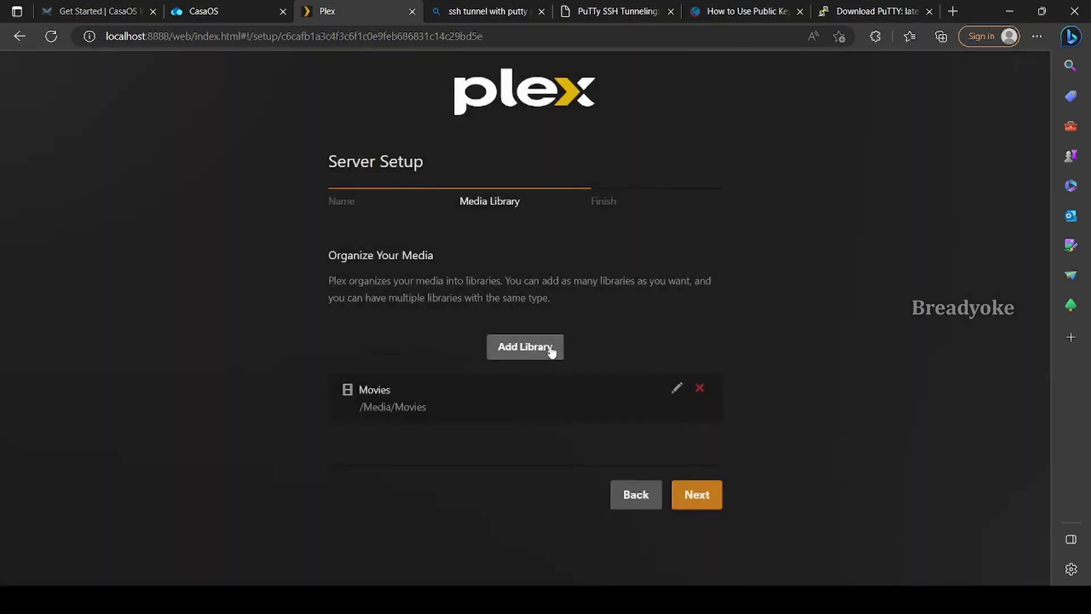
{"action": "left_click", "coordinate": [545, 348]}
Create a TV Shows library with the folder /Media/TV Shows
{"action": "left_click", "coordinate": [535, 228]}
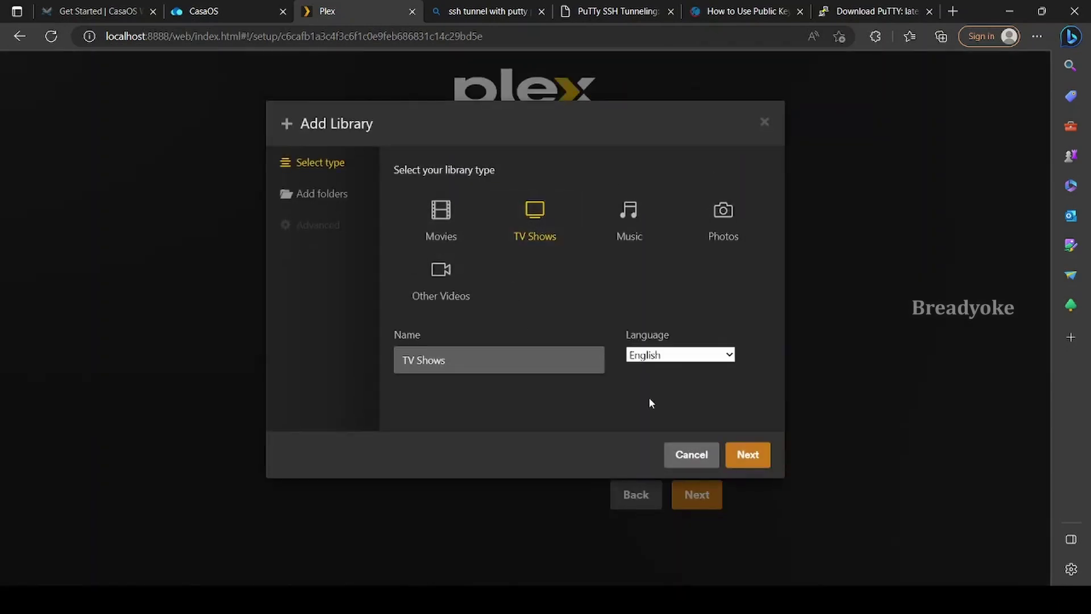
{"action": "left_click", "coordinate": [742, 452]}
{"action": "left_click", "coordinate": [617, 200]}
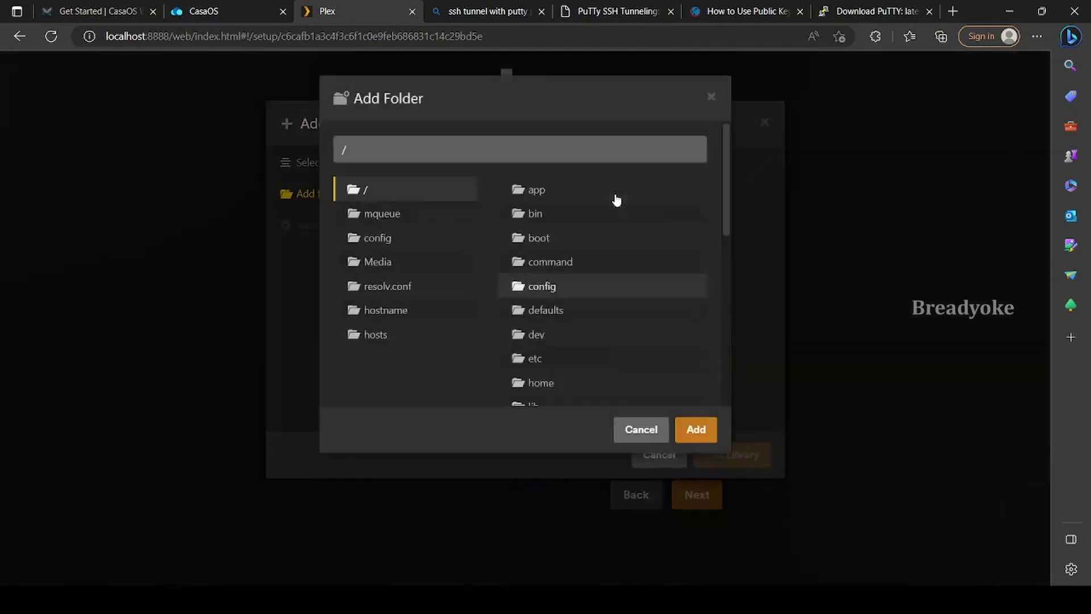
{"action": "left_click", "coordinate": [455, 291]}
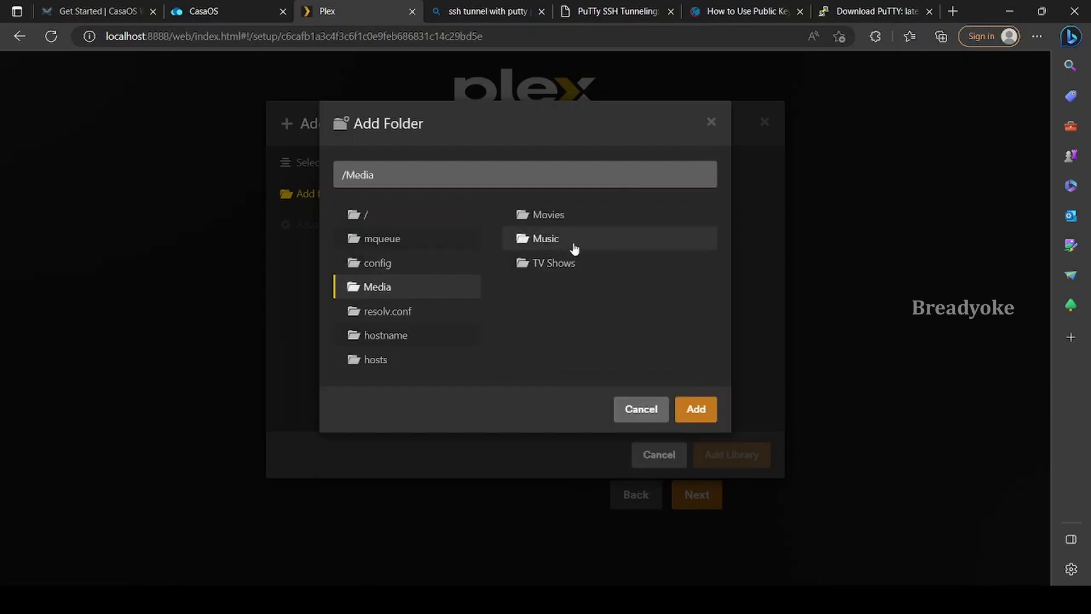
{"action": "left_click", "coordinate": [579, 264]}
{"action": "left_click", "coordinate": [696, 409]}
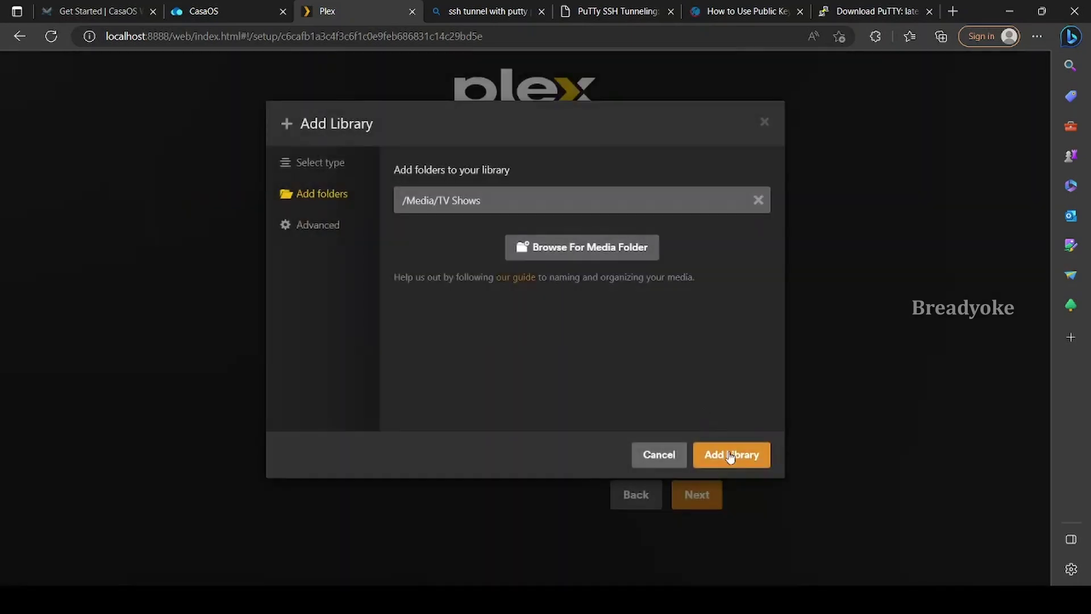
{"action": "left_click", "coordinate": [729, 454]}
Create a Music library from /Media/Music, then advance setup to the Finish step
{"action": "left_click", "coordinate": [533, 353]}
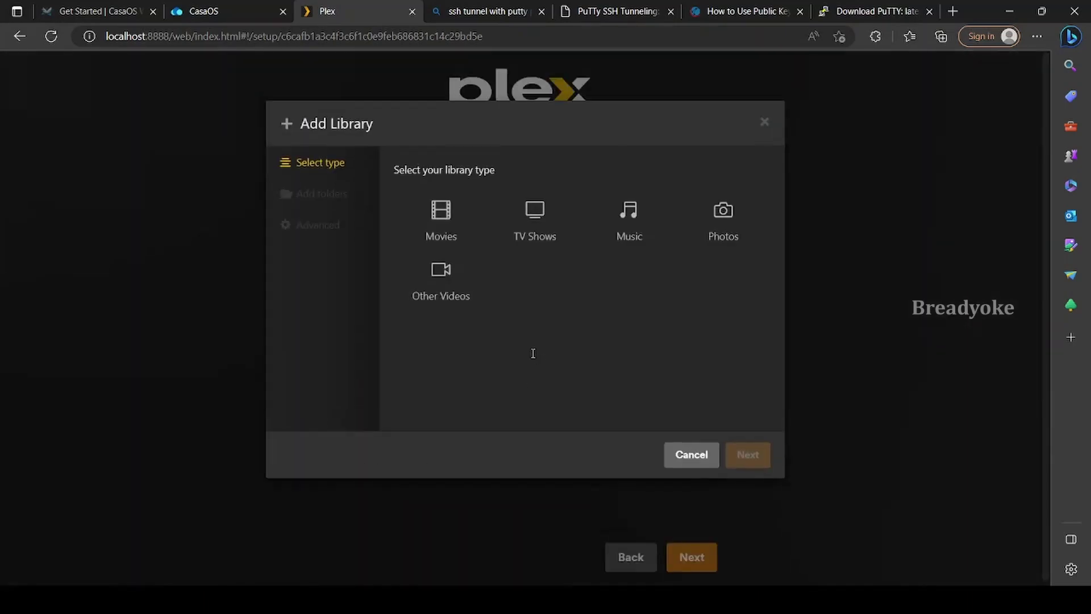
{"action": "left_click", "coordinate": [620, 234]}
{"action": "left_click", "coordinate": [746, 454]}
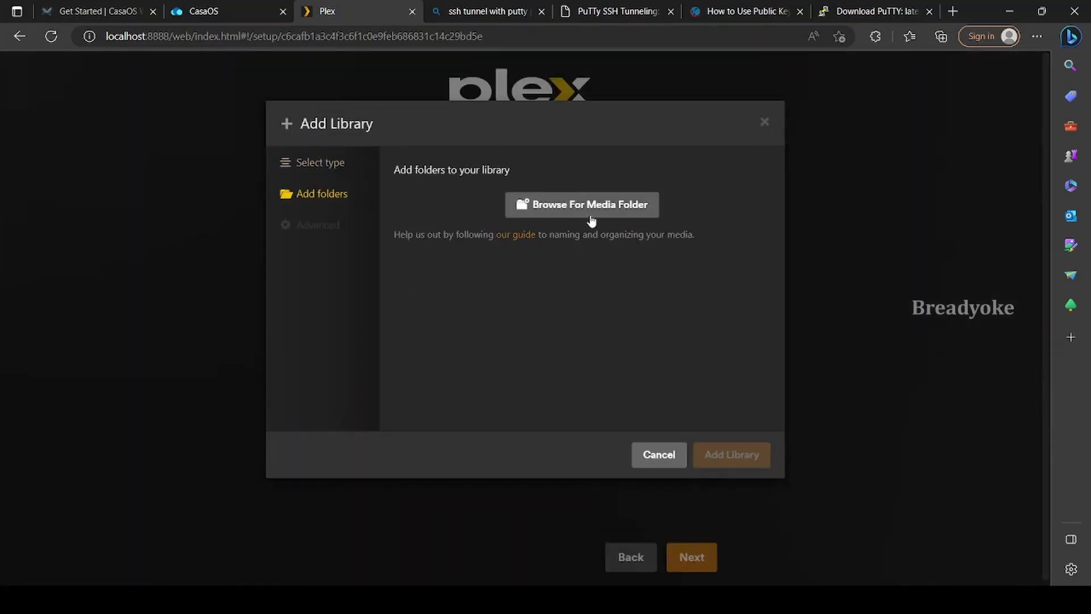
{"action": "left_click", "coordinate": [589, 210]}
{"action": "left_click", "coordinate": [392, 298]}
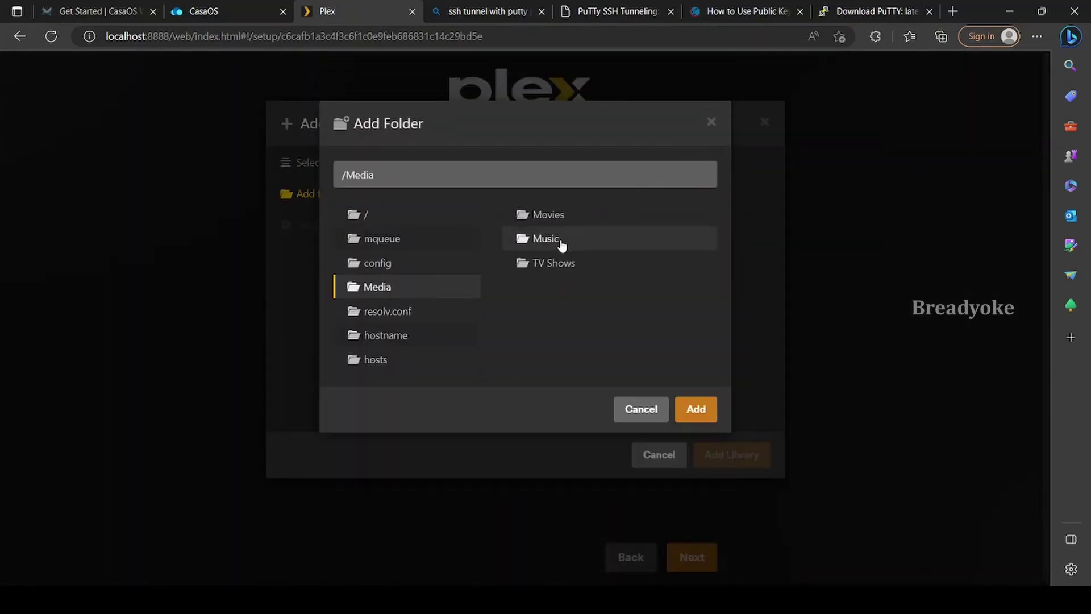
{"action": "left_click", "coordinate": [562, 241]}
{"action": "left_click", "coordinate": [694, 415]}
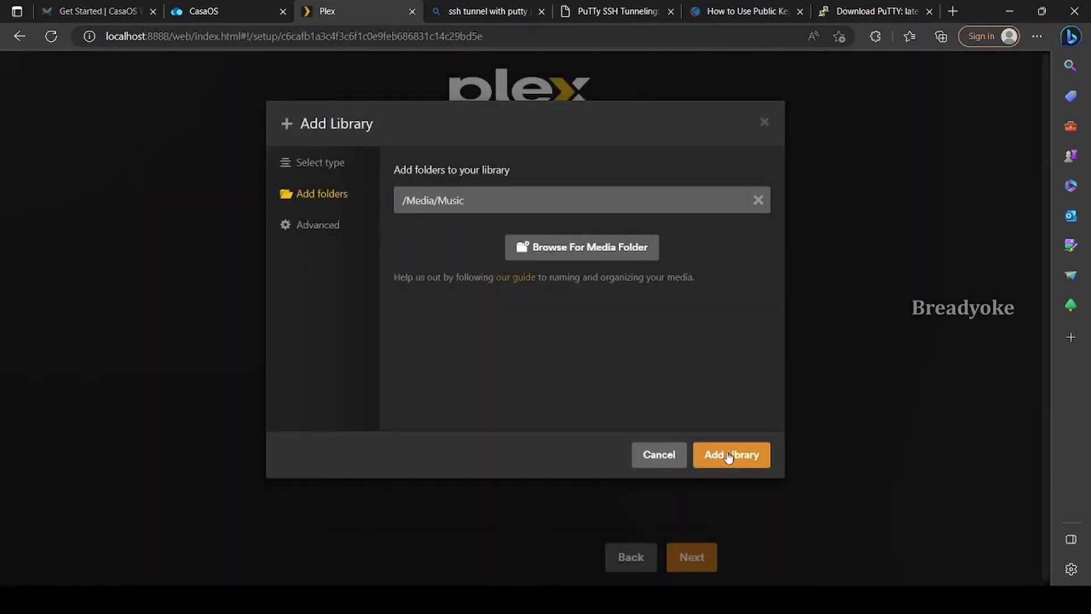
{"action": "left_click", "coordinate": [729, 454]}
{"action": "scroll", "coordinate": [726, 450], "scroll_direction": "down", "scroll_amount": 2}
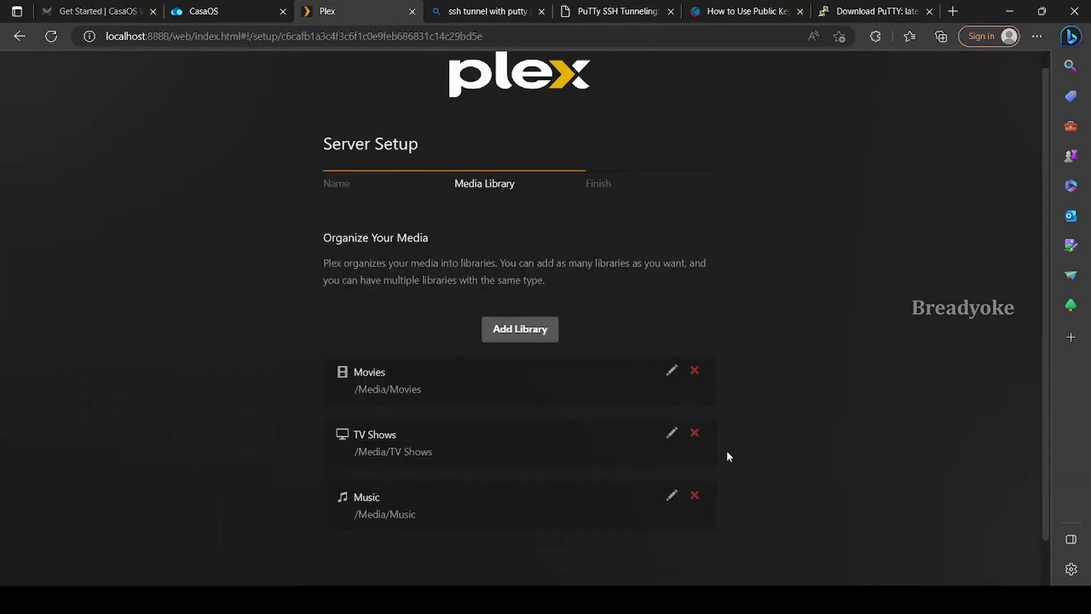
{"action": "left_click", "coordinate": [698, 556]}
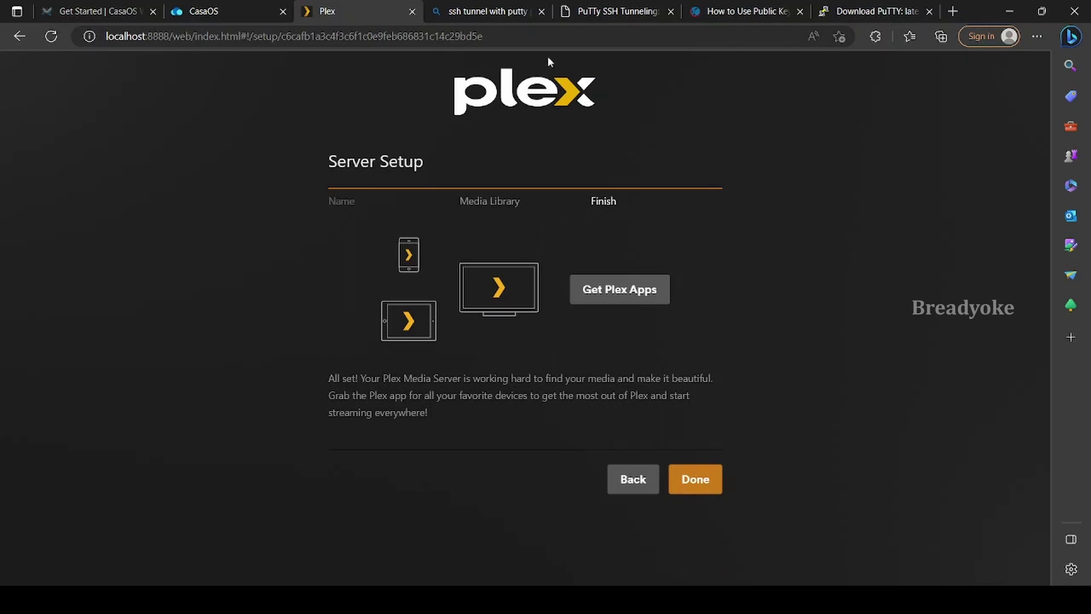
Close the four leftover SSH tunnel and PuTTY browser tabs and finish Plex server setup
{"action": "left_click", "coordinate": [542, 11]}
{"action": "left_click", "coordinate": [541, 12]}
{"action": "left_click", "coordinate": [542, 11]}
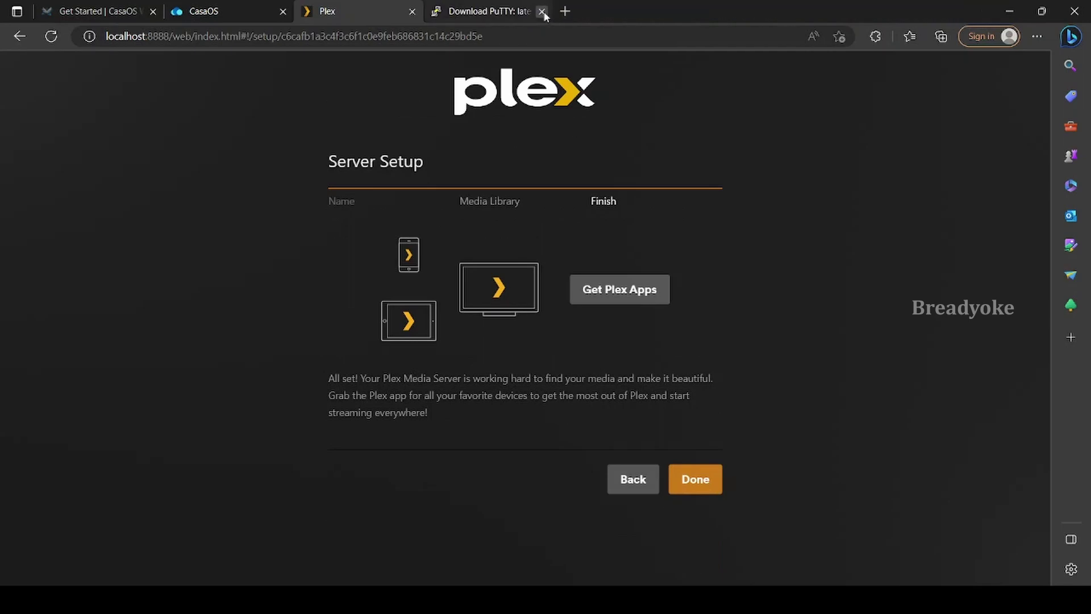
{"action": "left_click", "coordinate": [542, 12]}
{"action": "left_click", "coordinate": [708, 479]}
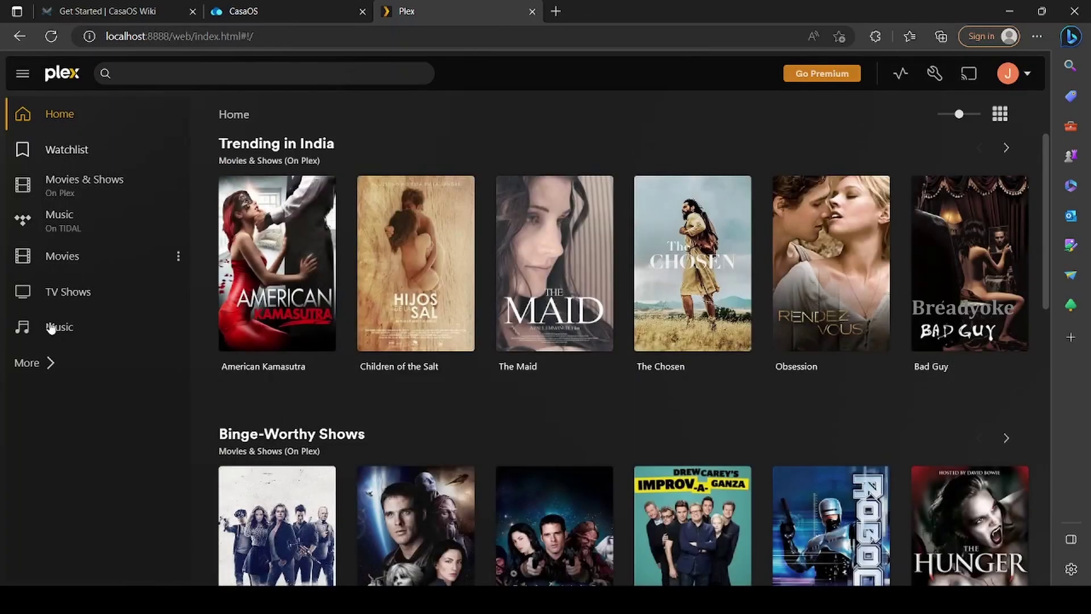
Play RRR Glimpse Video from Movies, check the empty TV Shows and Music libraries, then stop playback
{"action": "left_click", "coordinate": [58, 265]}
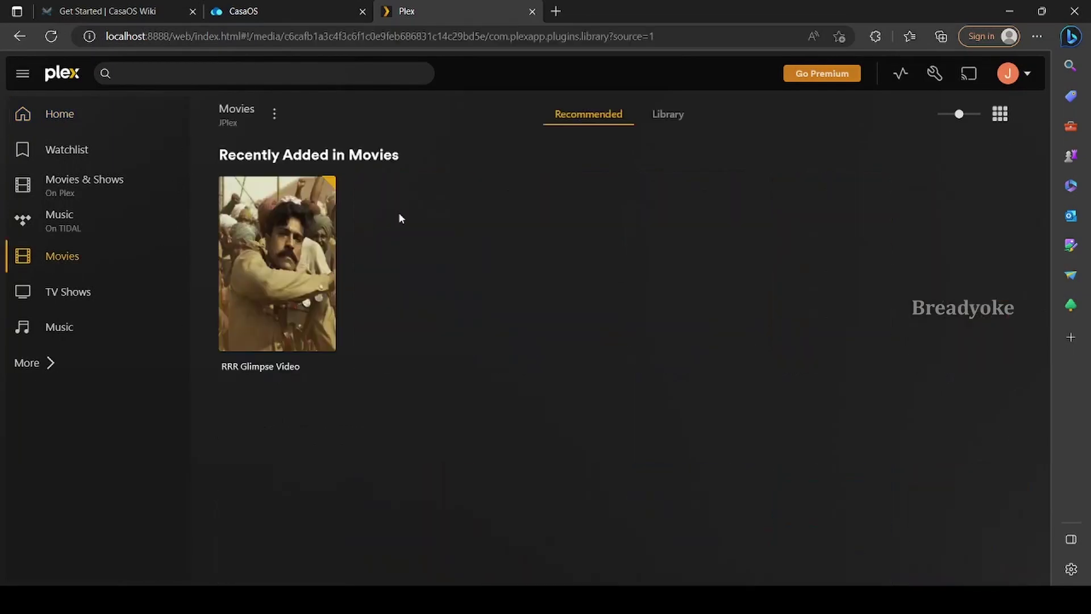
{"action": "left_click", "coordinate": [282, 263]}
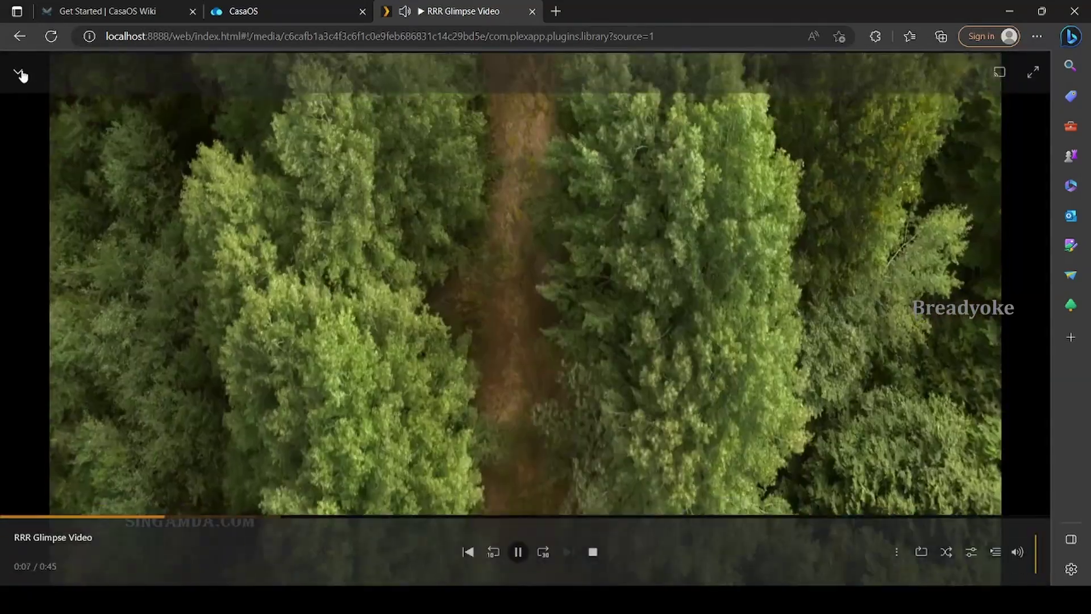
{"action": "left_click", "coordinate": [18, 72]}
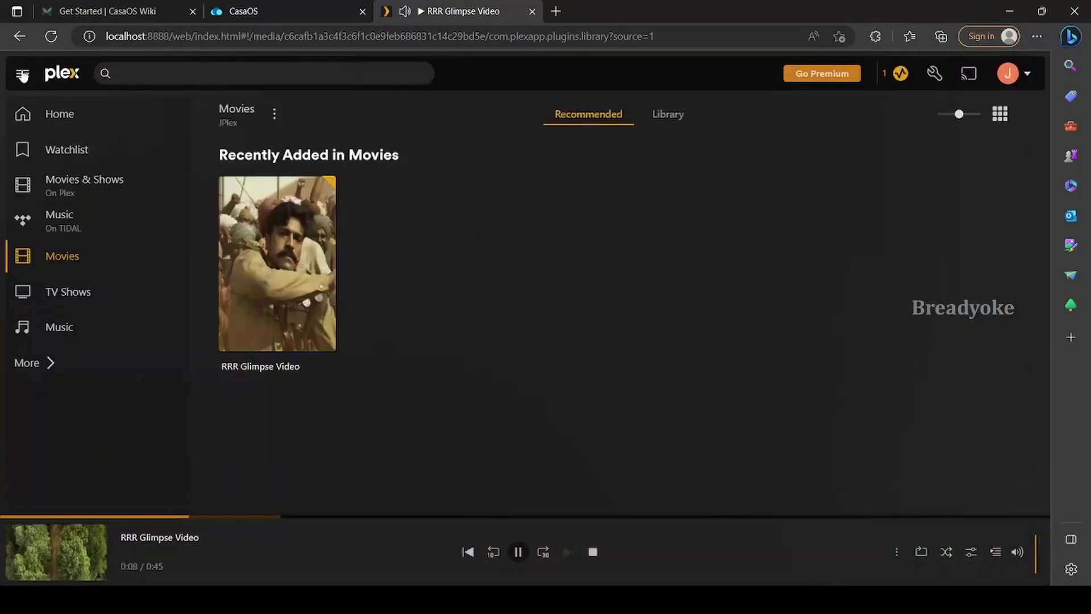
{"action": "left_click", "coordinate": [71, 293]}
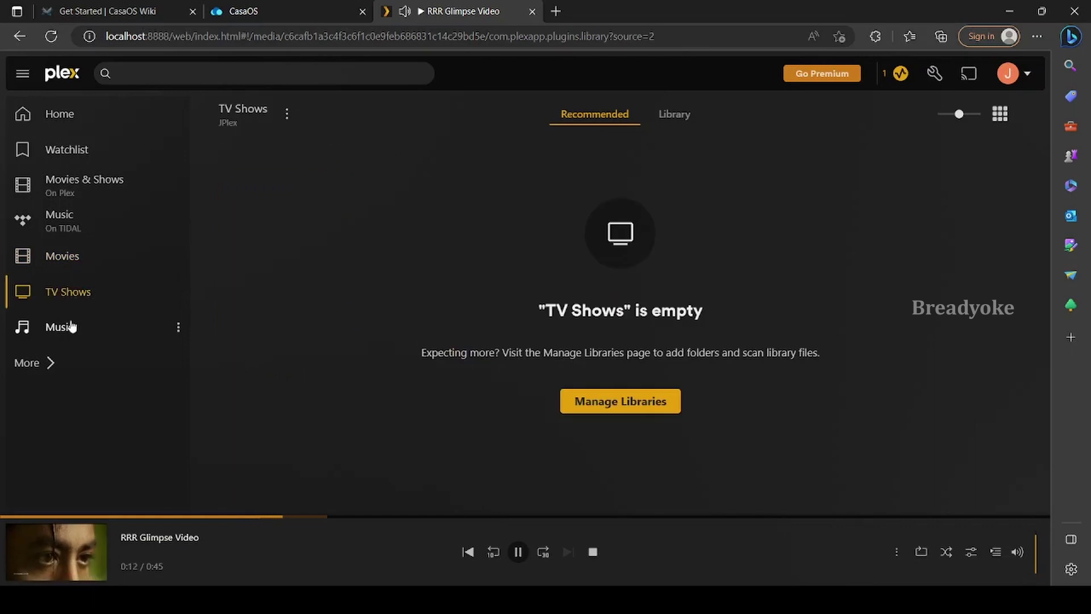
{"action": "left_click", "coordinate": [70, 328]}
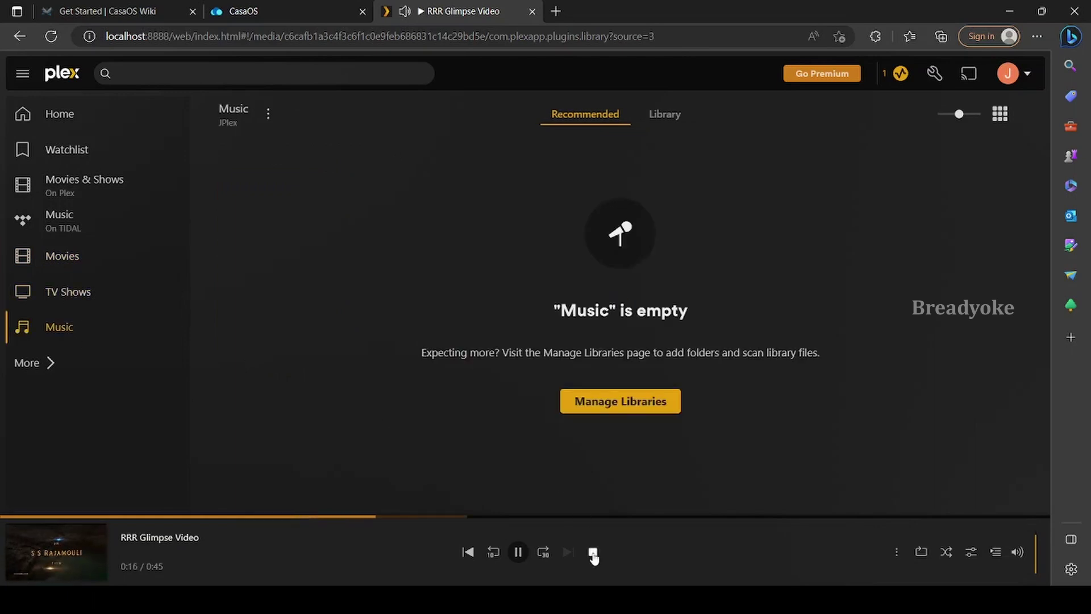
{"action": "left_click", "coordinate": [593, 553]}
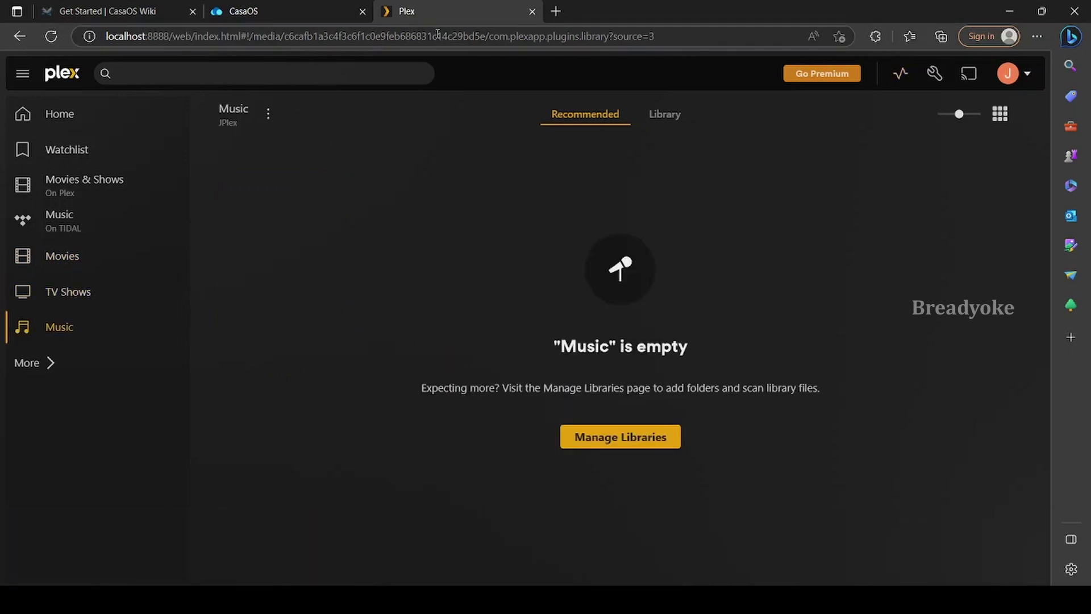
Close the Plex tab and review the Plex container's terminal and logs in CasaOS
{"action": "left_click", "coordinate": [531, 12]}
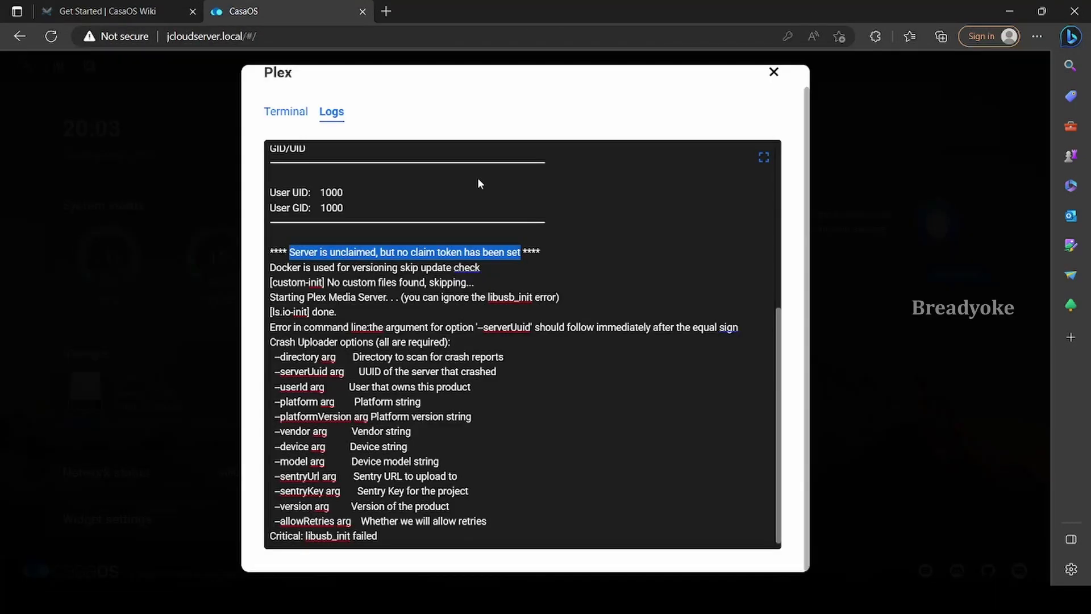
{"action": "left_click", "coordinate": [283, 112]}
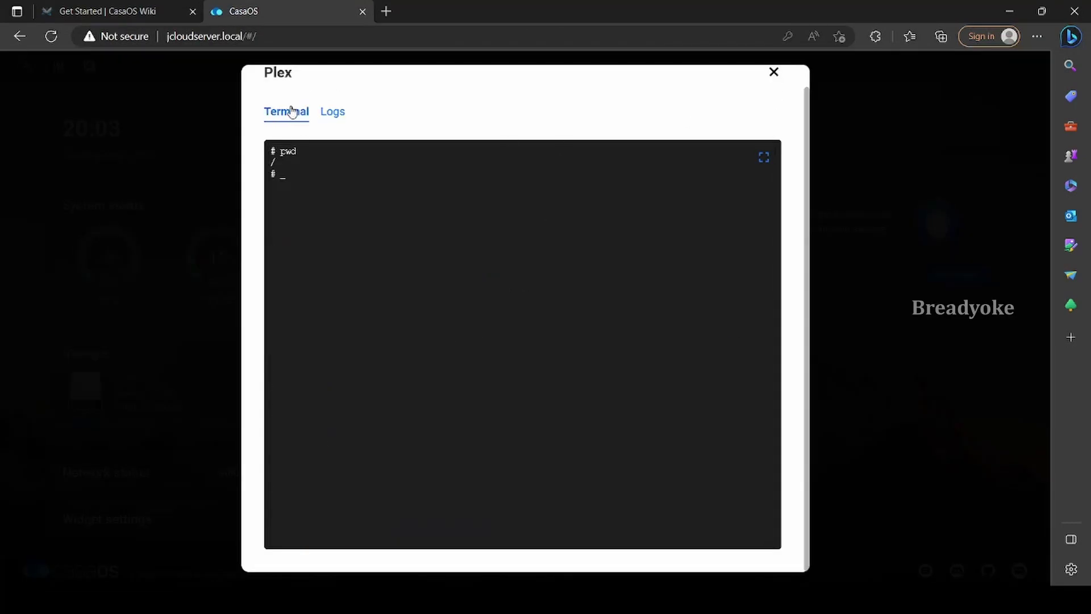
{"action": "left_click", "coordinate": [334, 115]}
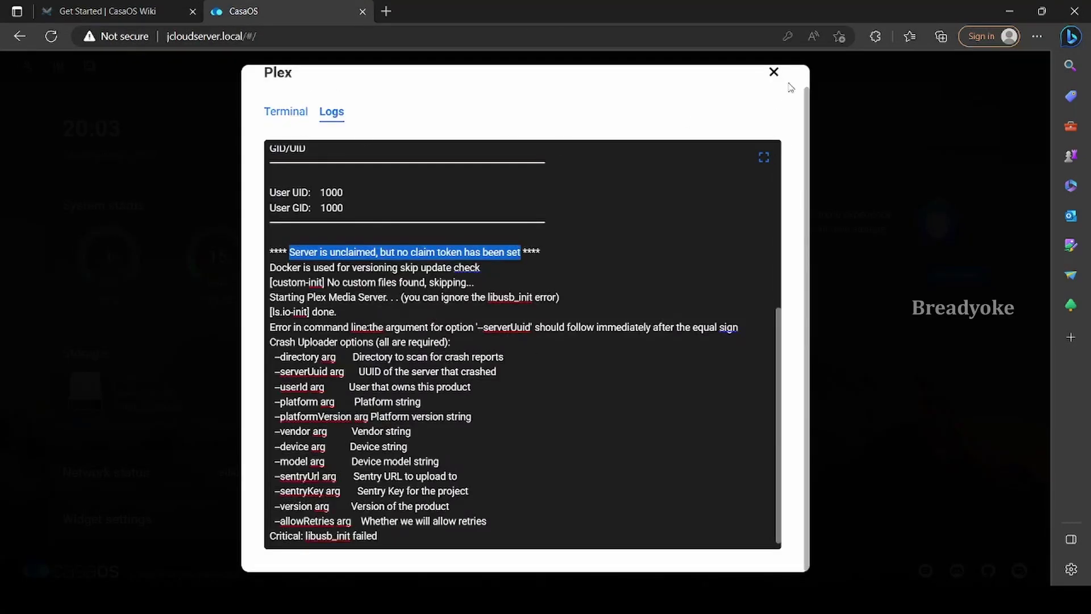
{"action": "left_click", "coordinate": [774, 73]}
{"action": "left_click", "coordinate": [727, 86]}
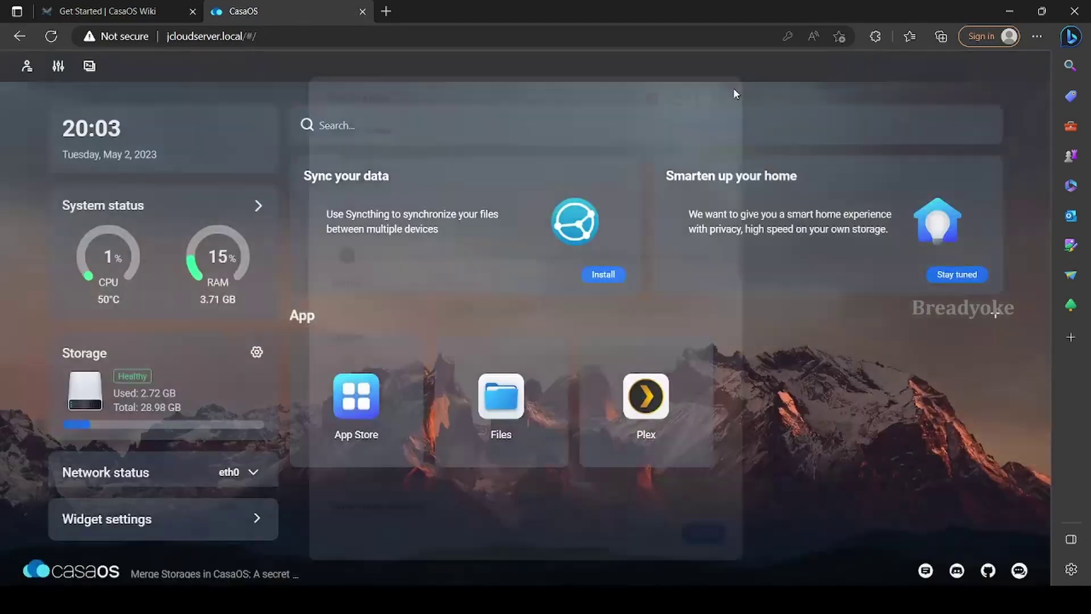
Browse the CasaOS App Store and bring up the HomeAssistant app's details
{"action": "left_click", "coordinate": [358, 398]}
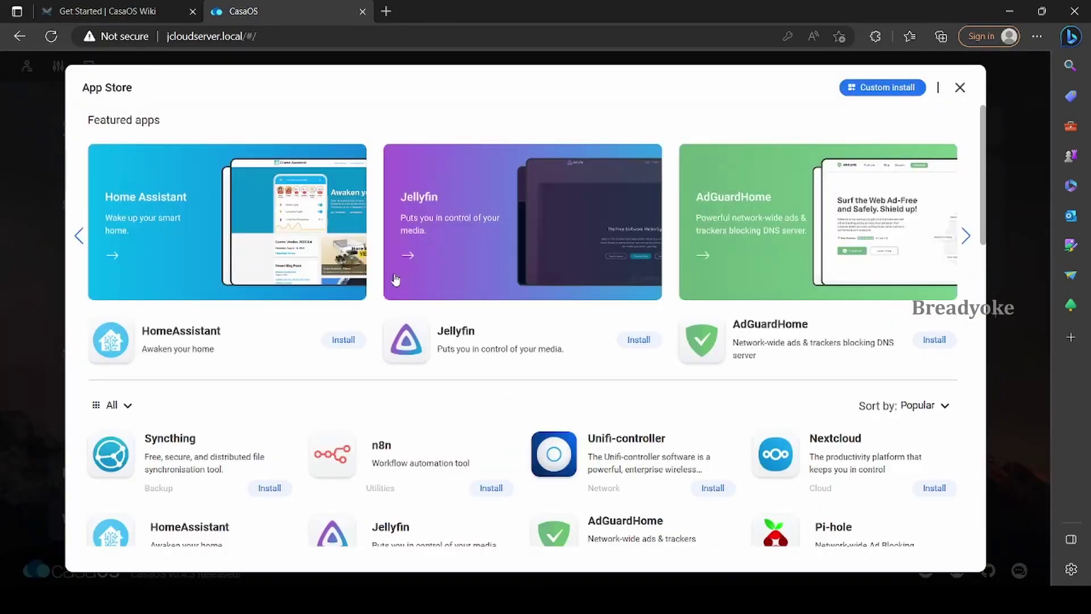
{"action": "scroll", "coordinate": [535, 357], "scroll_direction": "down", "scroll_amount": 3}
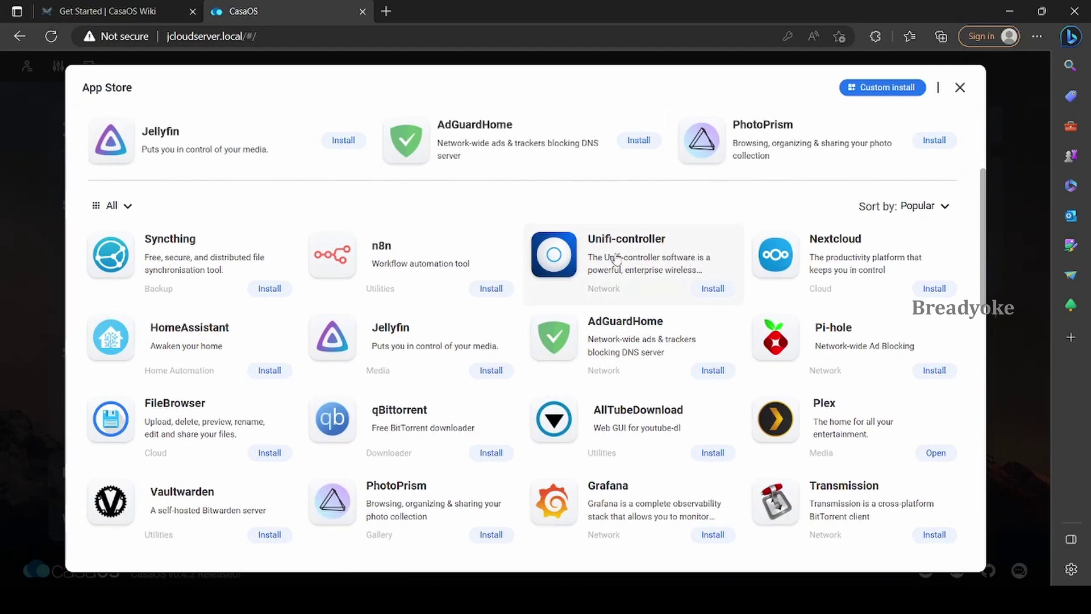
{"action": "scroll", "coordinate": [415, 262], "scroll_direction": "down", "scroll_amount": 1}
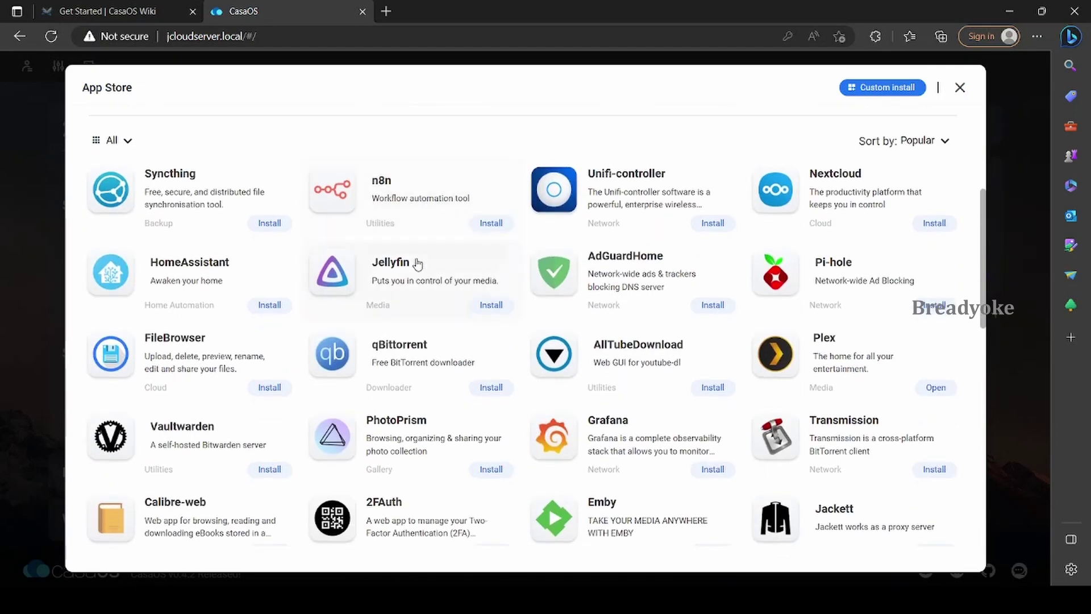
{"action": "left_click", "coordinate": [120, 278]}
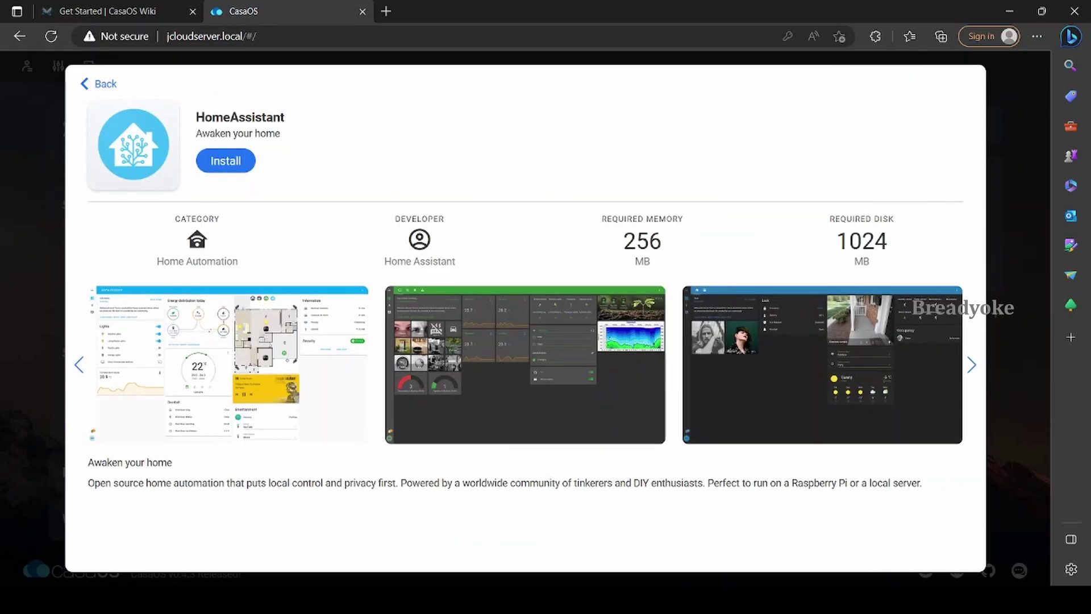